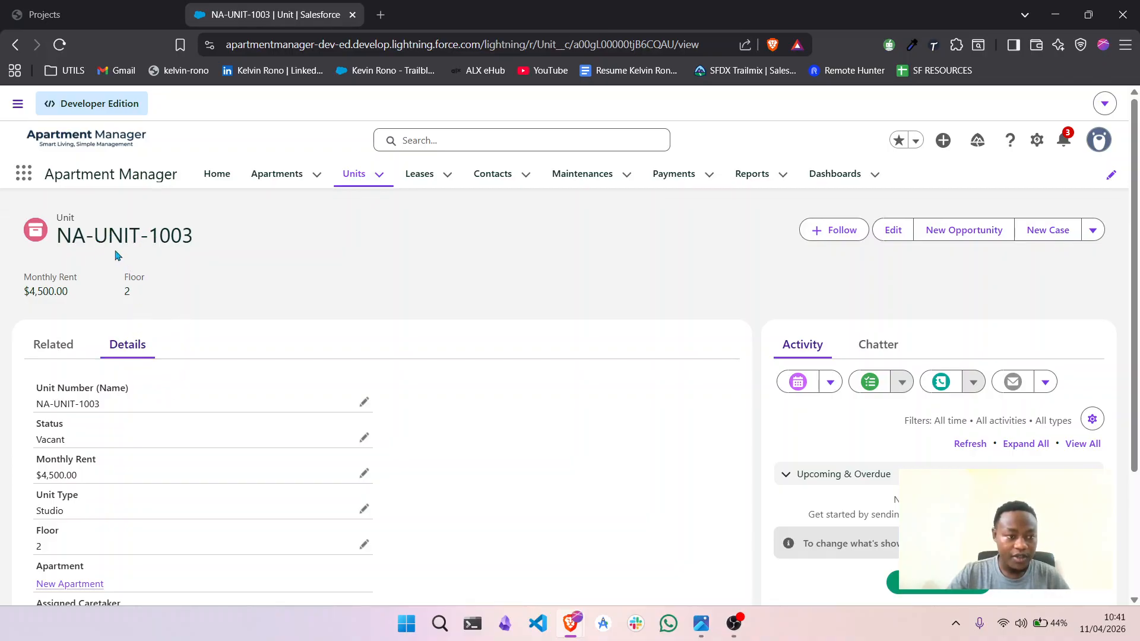
Step: Open unit NA-UNIT-2001 from the units list and start a new lease from its related leases
click(350, 183)
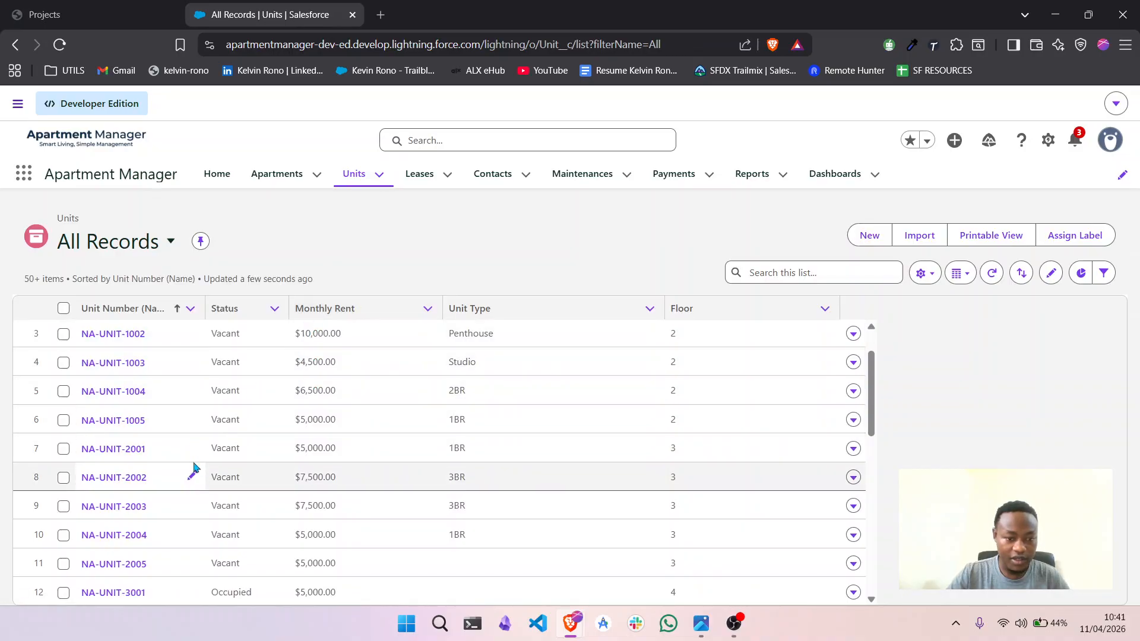
scroll(194, 468, up, 2)
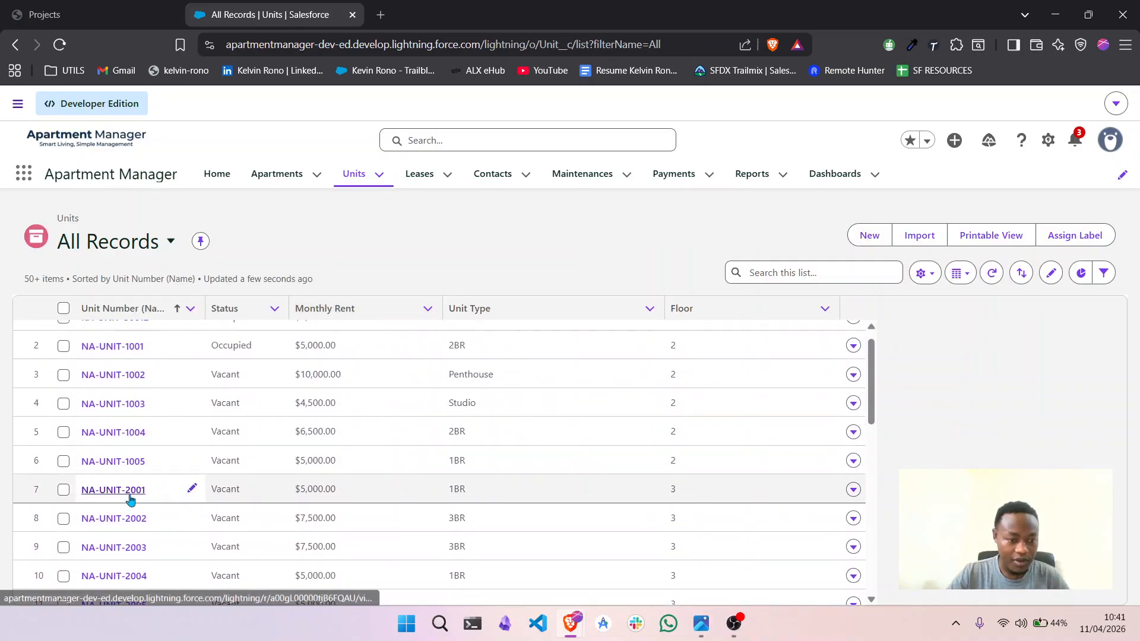
click(130, 496)
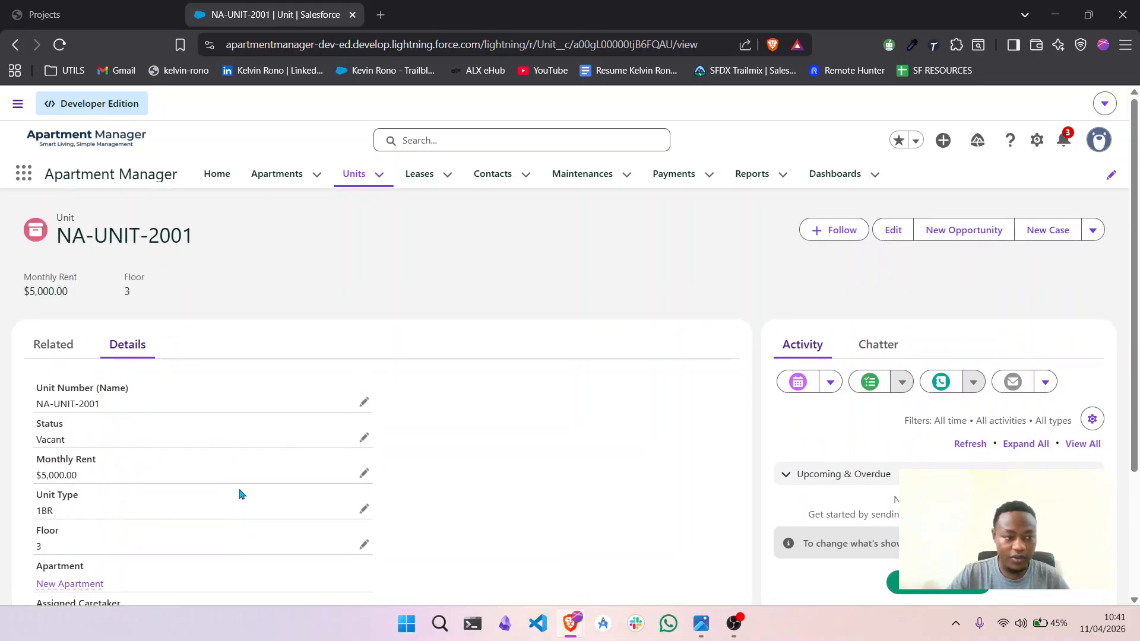
click(43, 345)
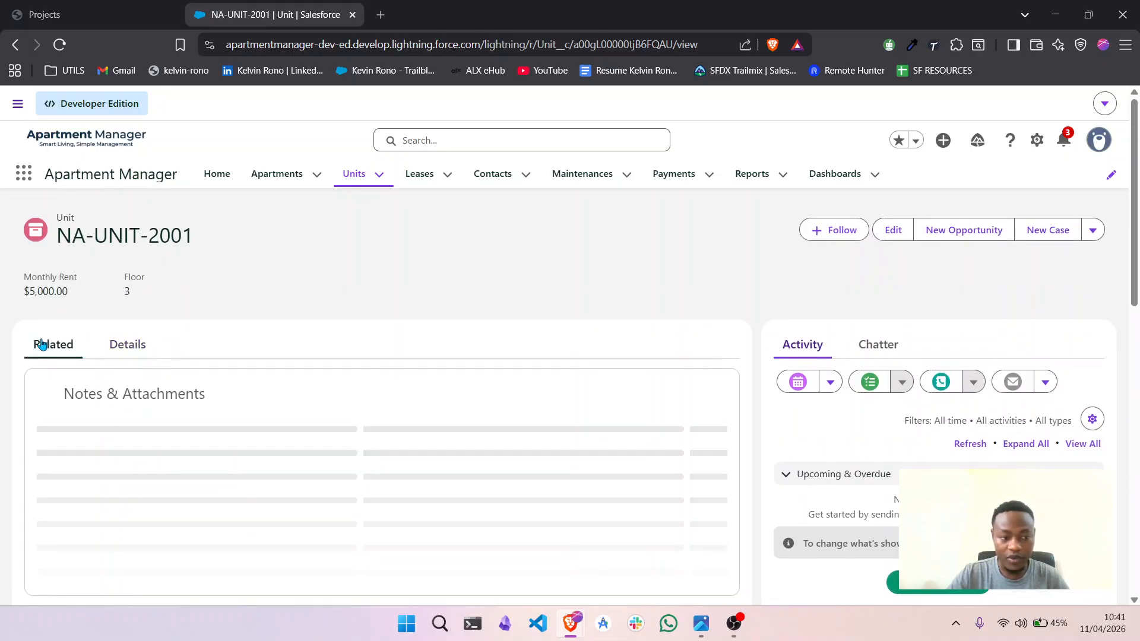
scroll(264, 456, down, 3)
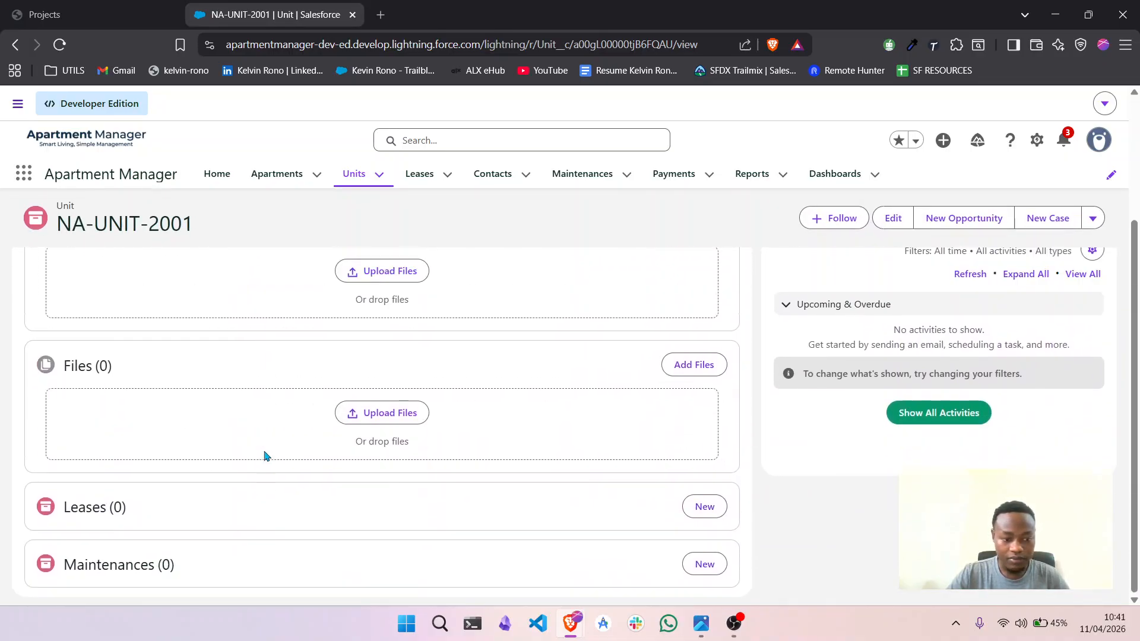
click(707, 506)
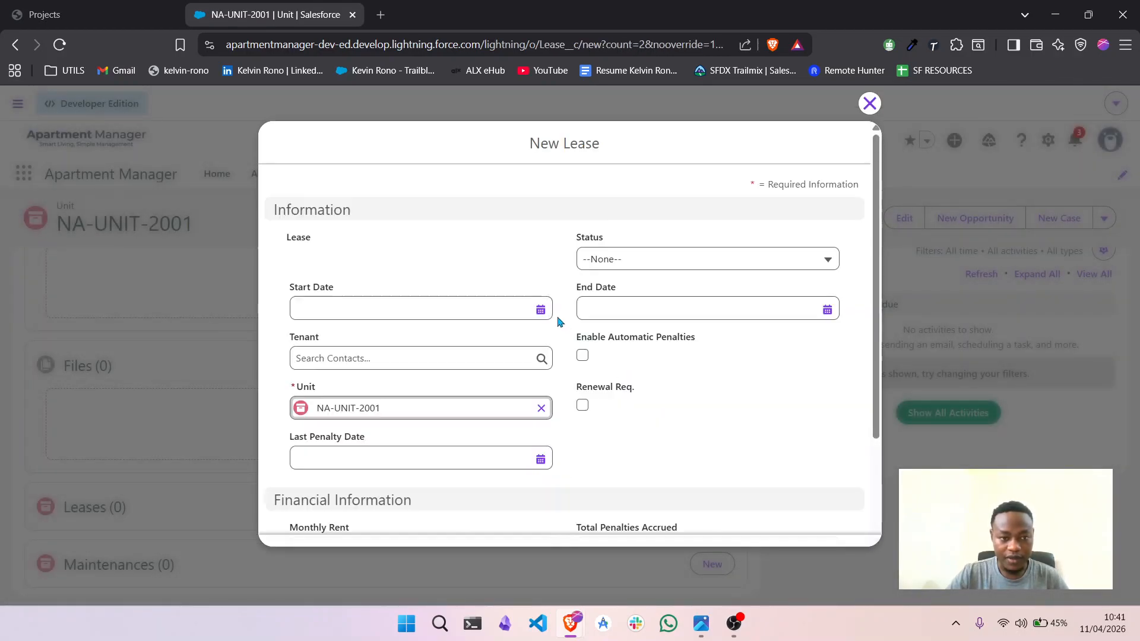
Step: Set the new lease's start date to 4/1/2026 and its end date to 6/30/2026
click(540, 310)
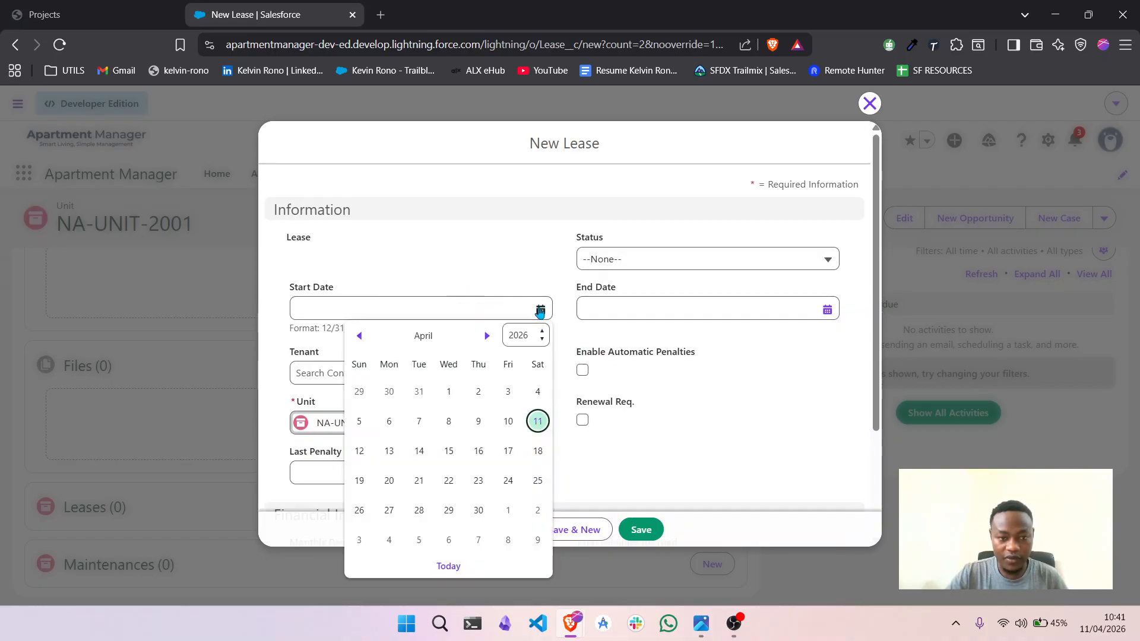
click(449, 391)
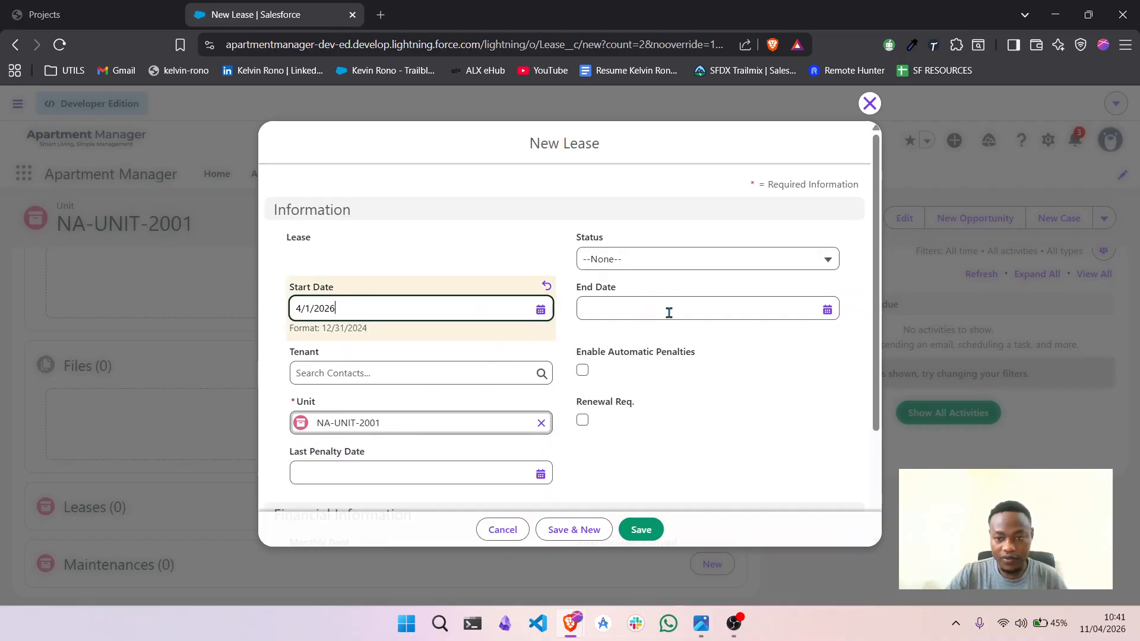
click(827, 310)
click(773, 334)
click(774, 335)
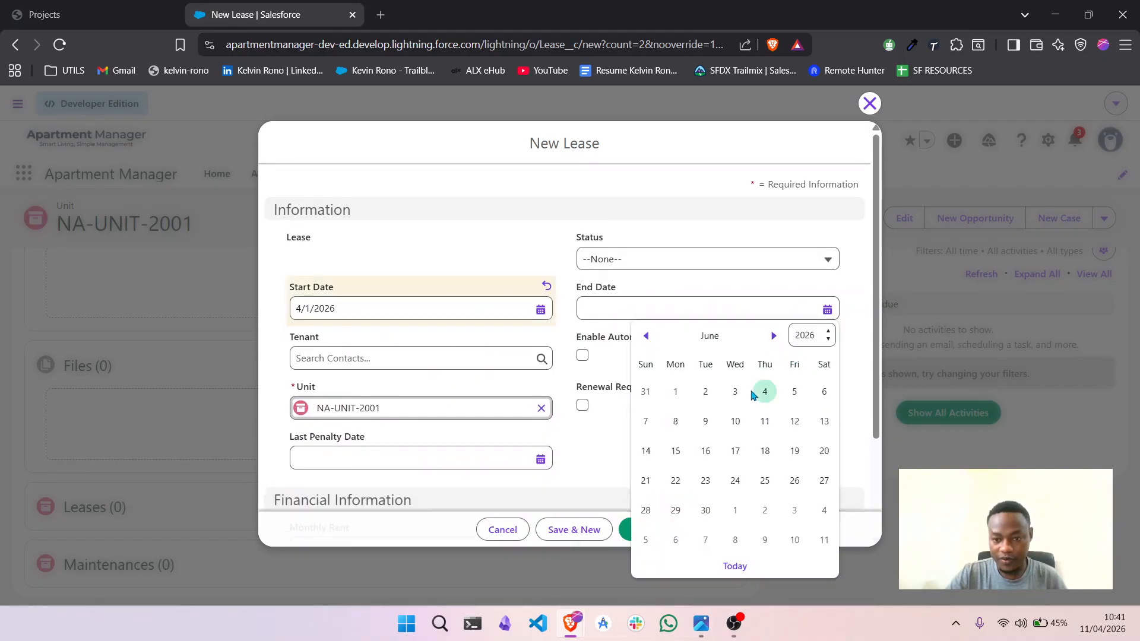
click(705, 510)
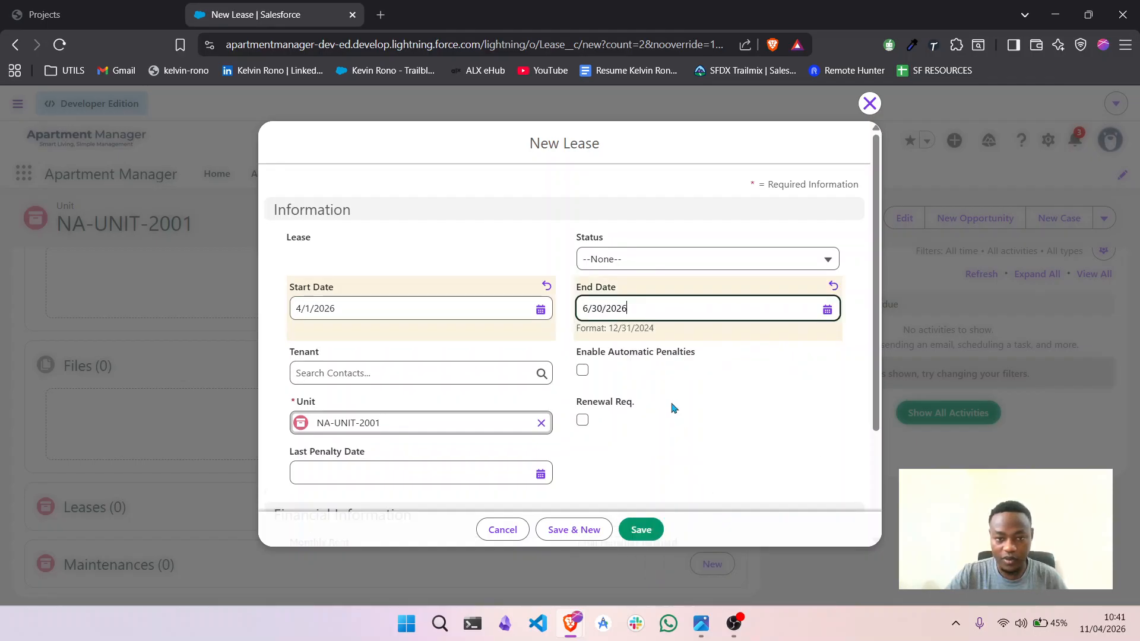
Step: Set the lease status to Active and the monthly rent to 5000
click(631, 260)
click(633, 322)
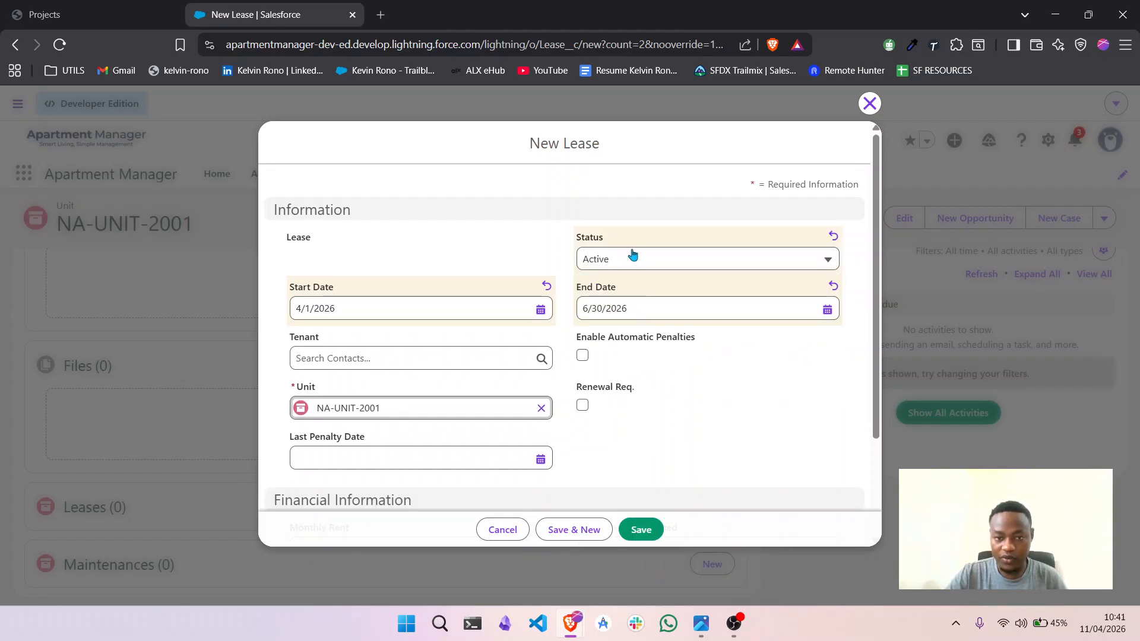
scroll(409, 433, down, 1)
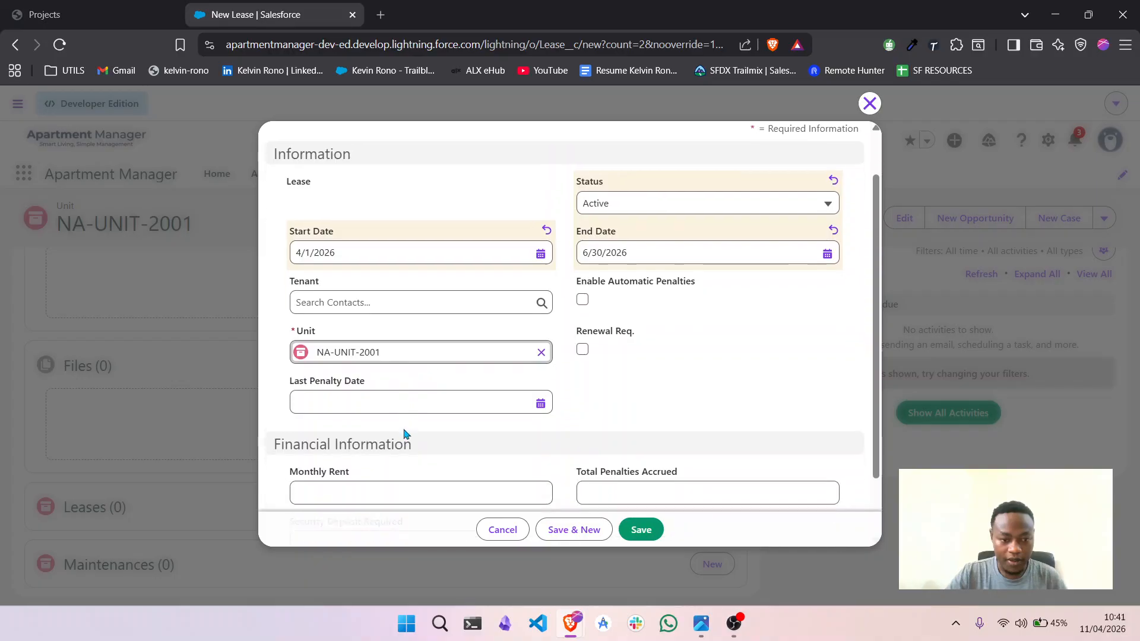
scroll(582, 353, down, 1)
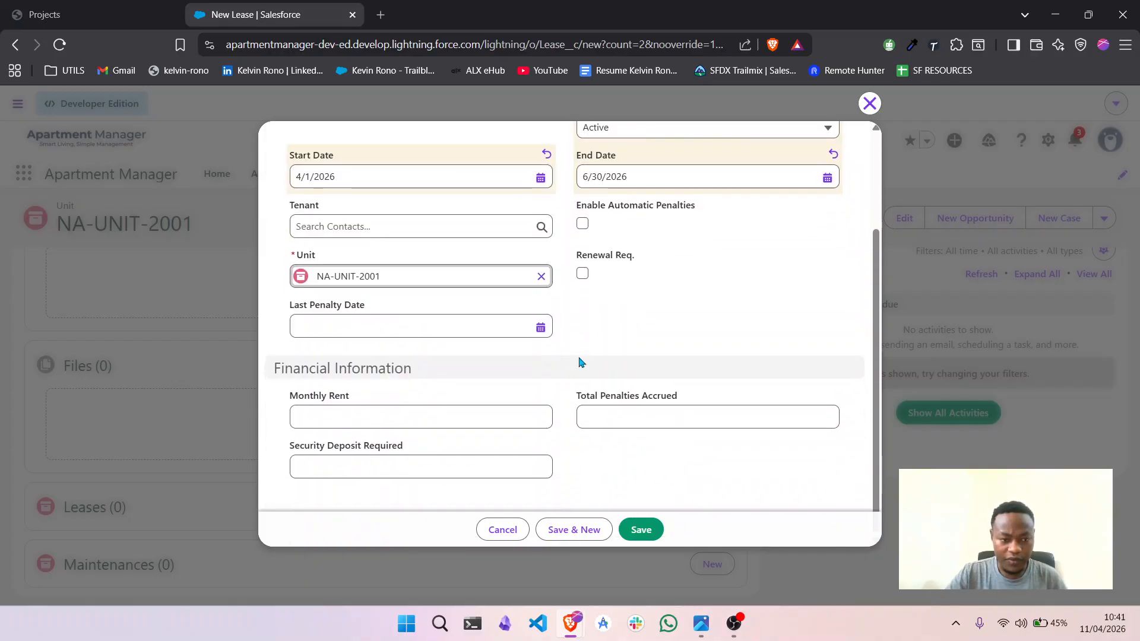
click(481, 419)
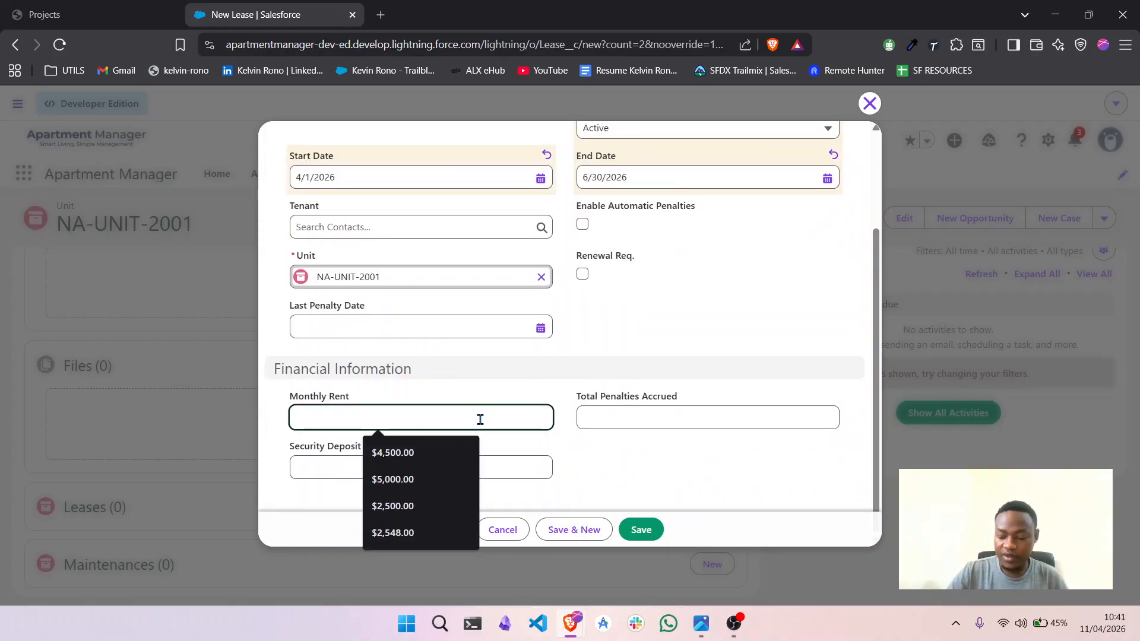
text(5000)
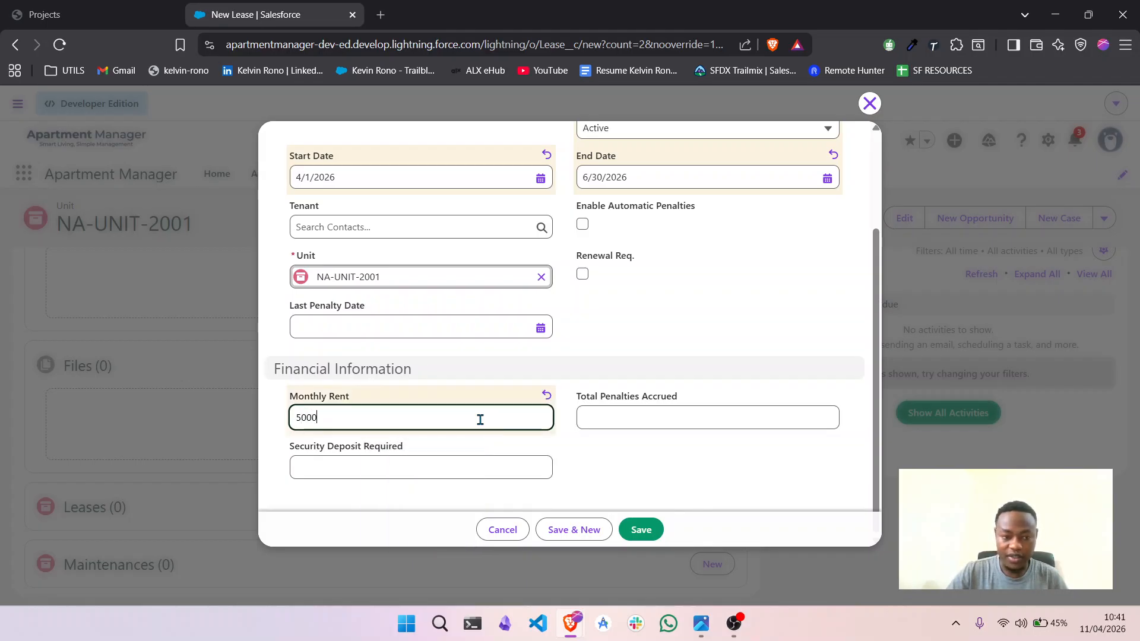
Step: Enable automatic penalties, assign the Test Tenant contact as tenant, and save the lease
scroll(603, 289, up, 1)
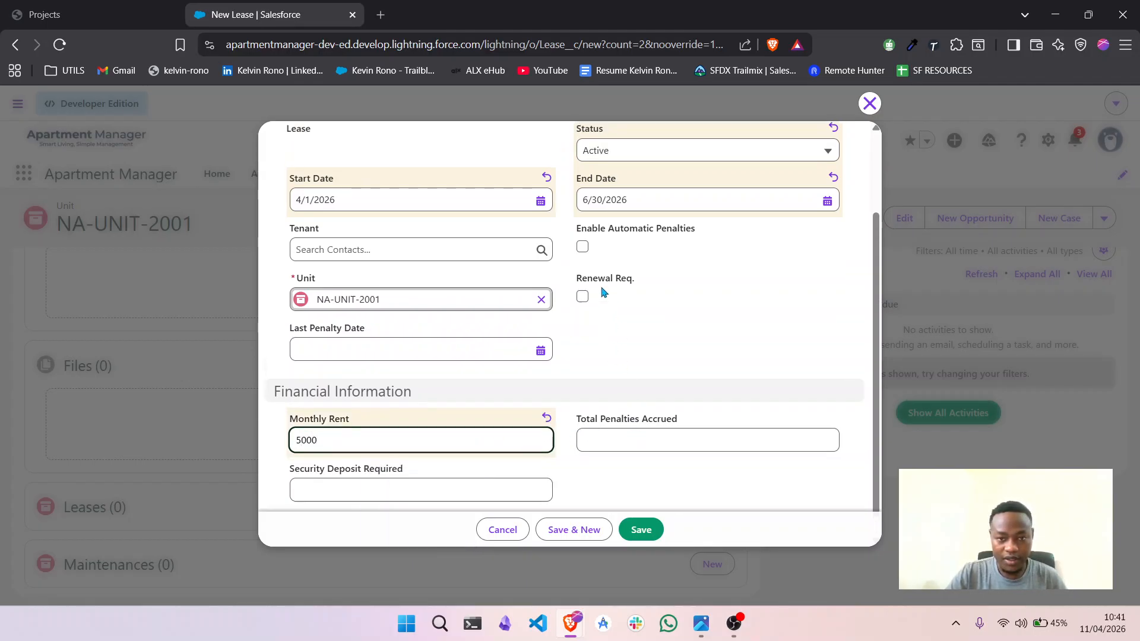
click(583, 248)
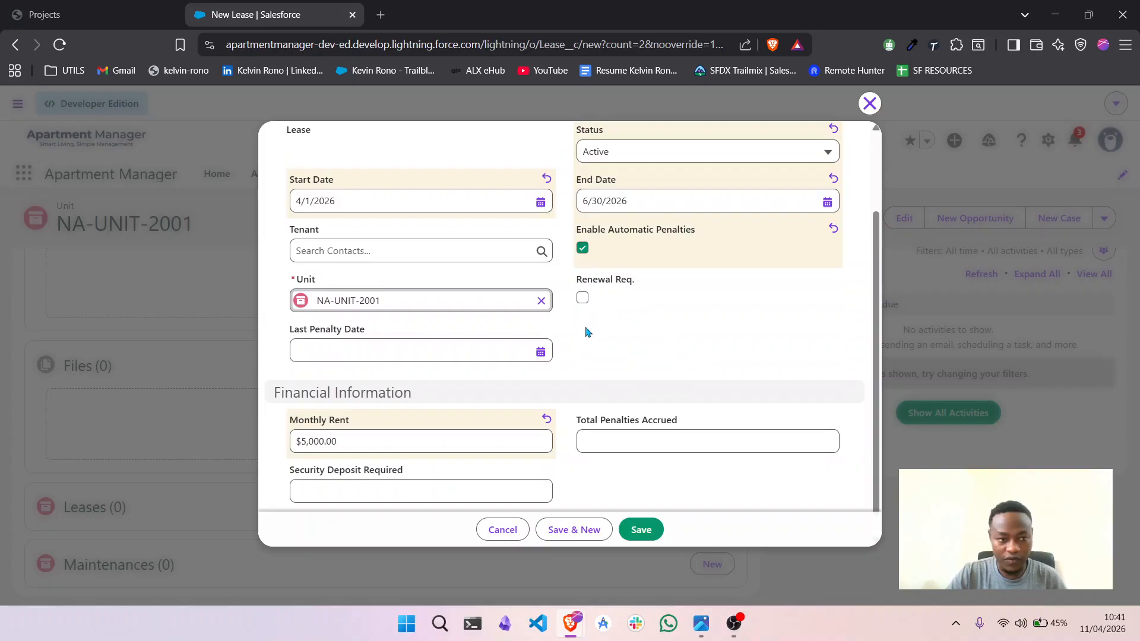
scroll(587, 331, up, 2)
click(500, 328)
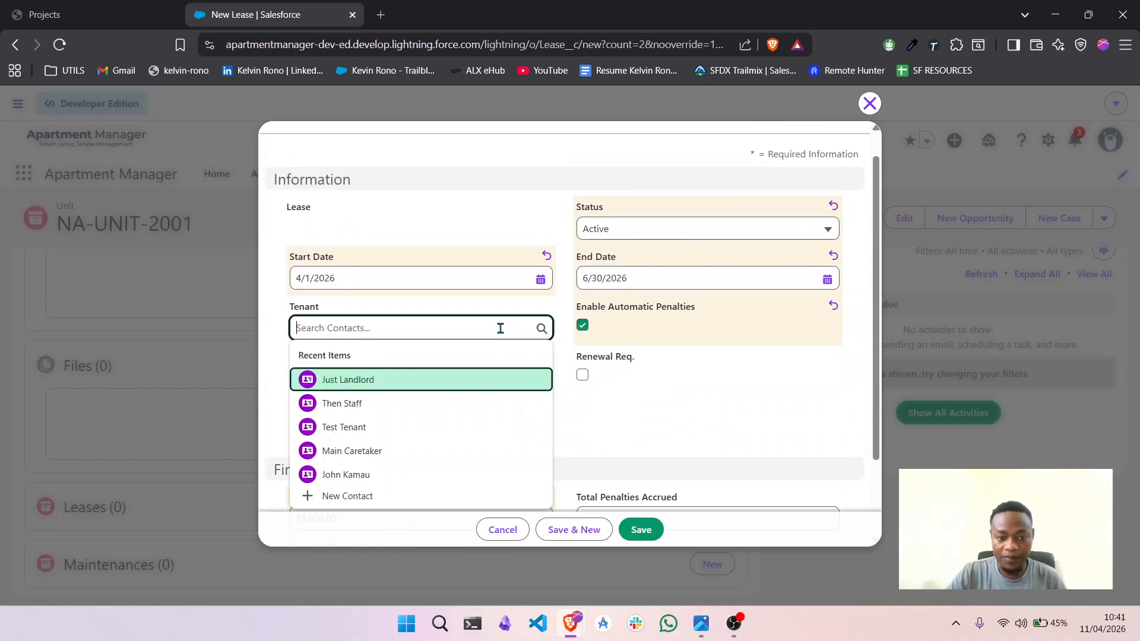
click(392, 433)
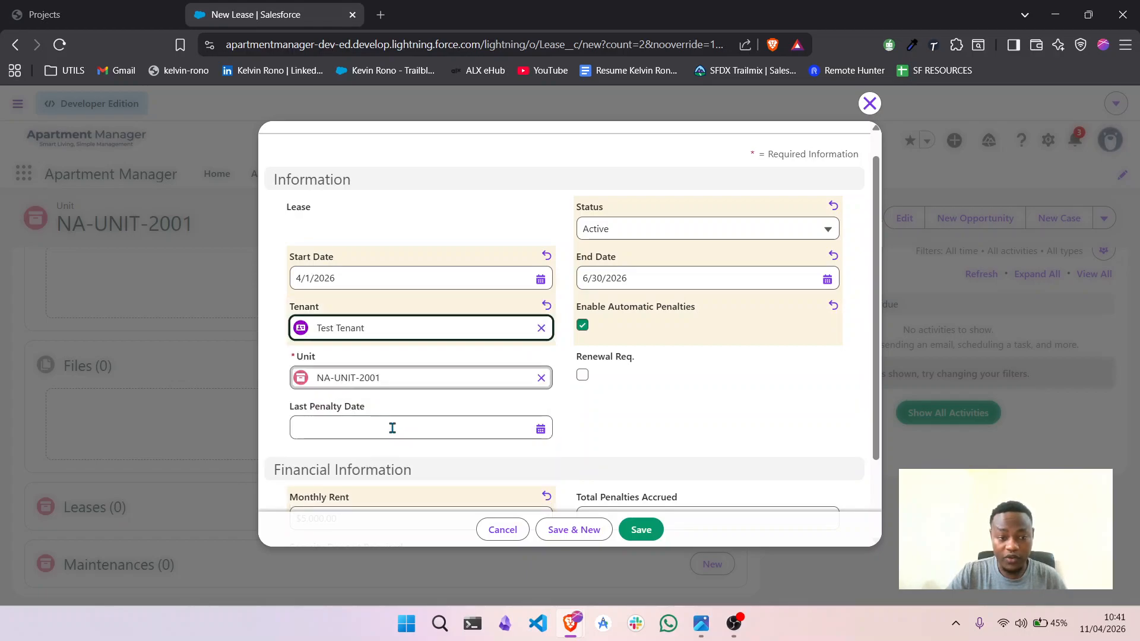
scroll(636, 441, down, 1)
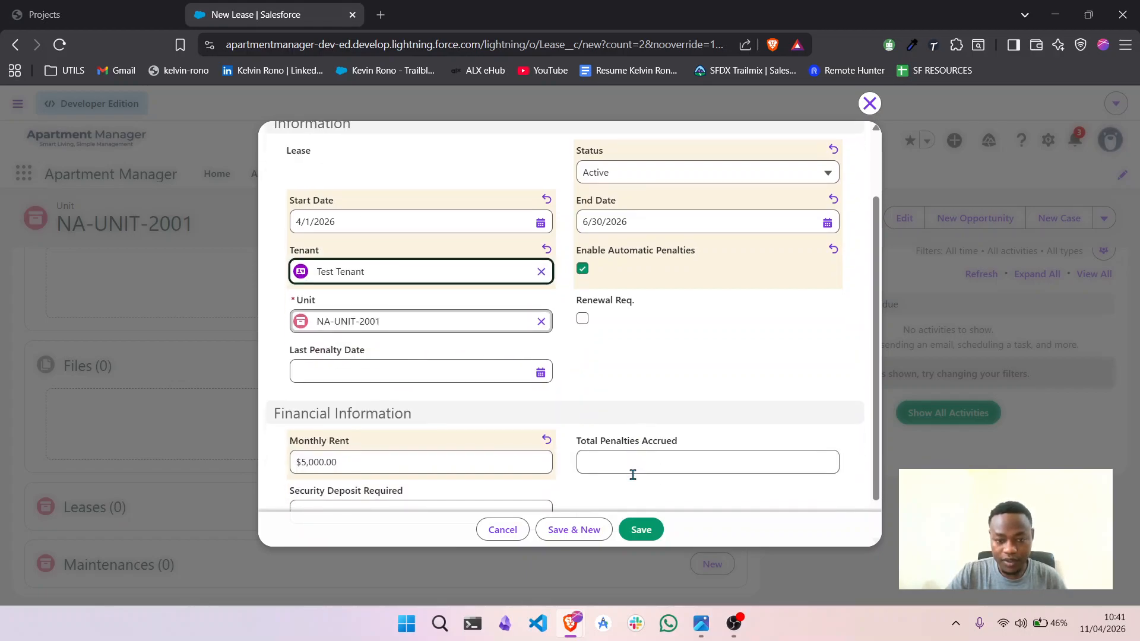
click(637, 527)
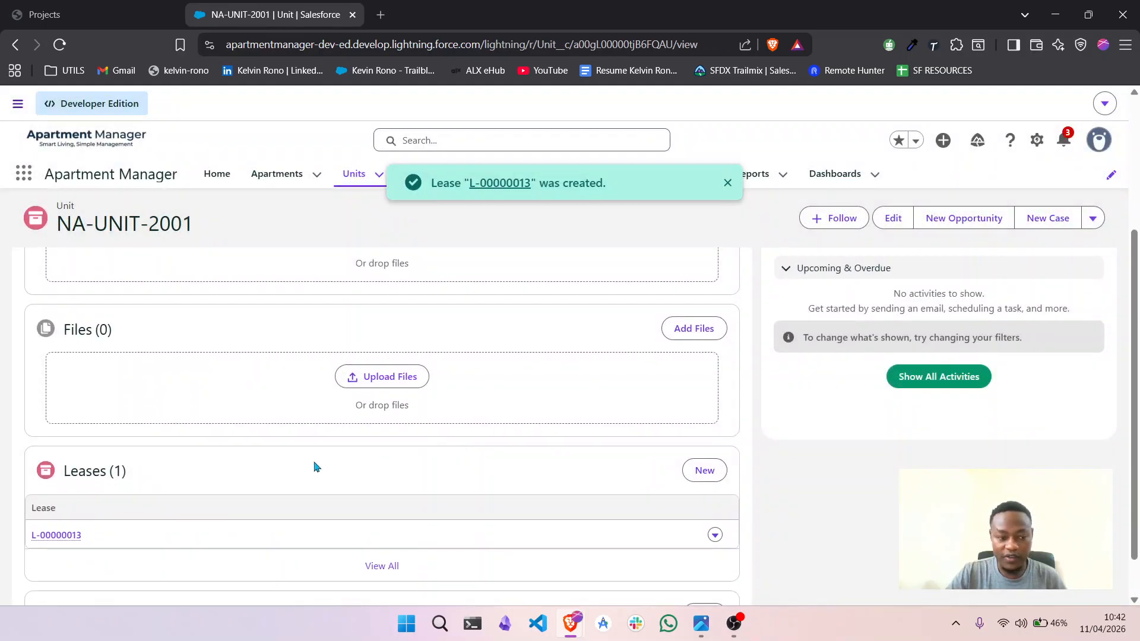
Step: Open the newly created lease and examine its rent, balance, total amount due and rent collected under Financial Information
click(66, 536)
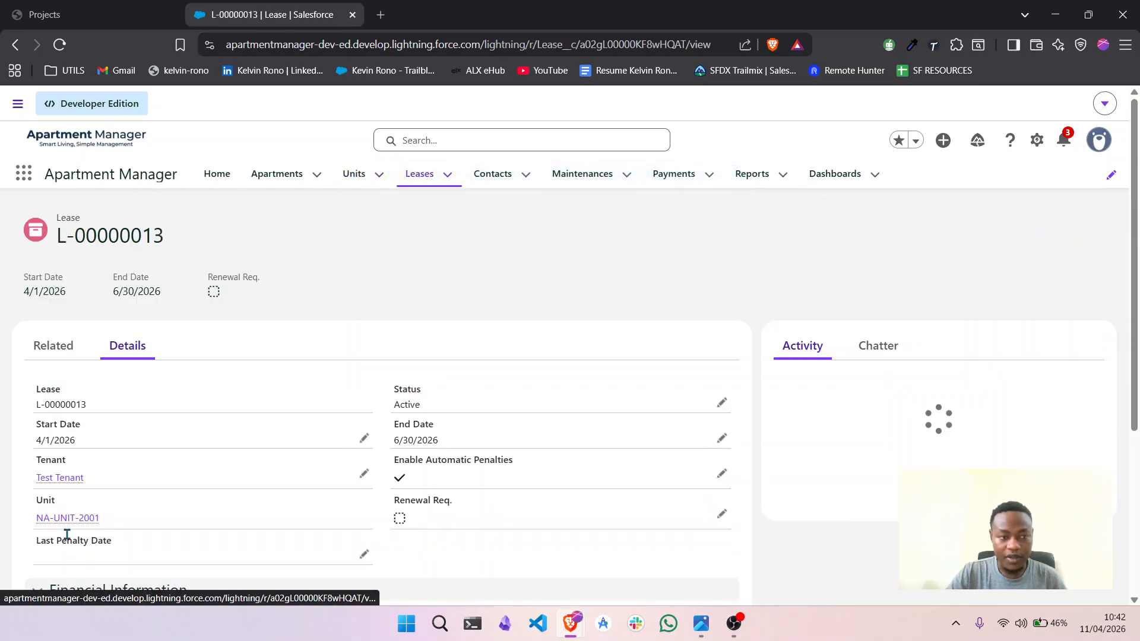
scroll(205, 479, down, 4)
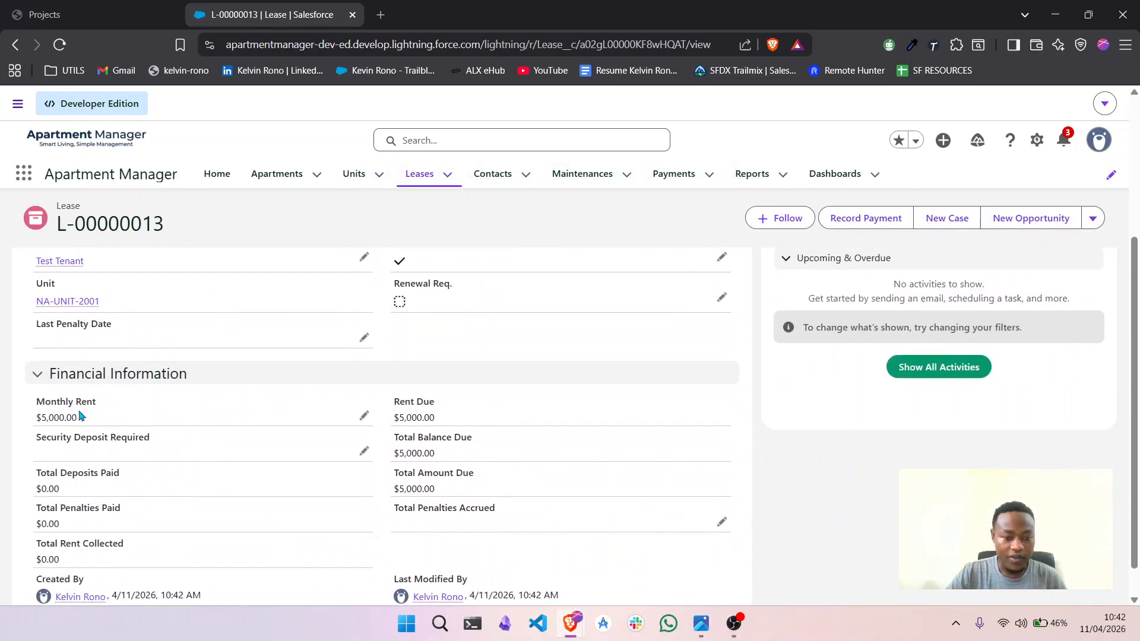
drag(36, 418, 79, 418)
drag(444, 490, 397, 488)
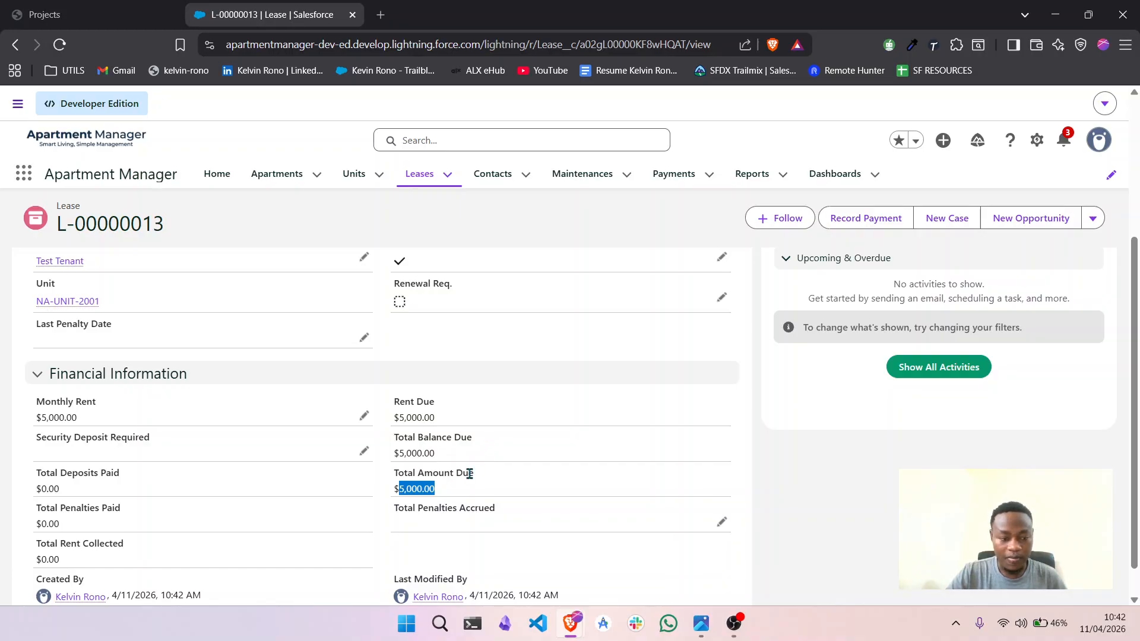
scroll(467, 474, down, 1)
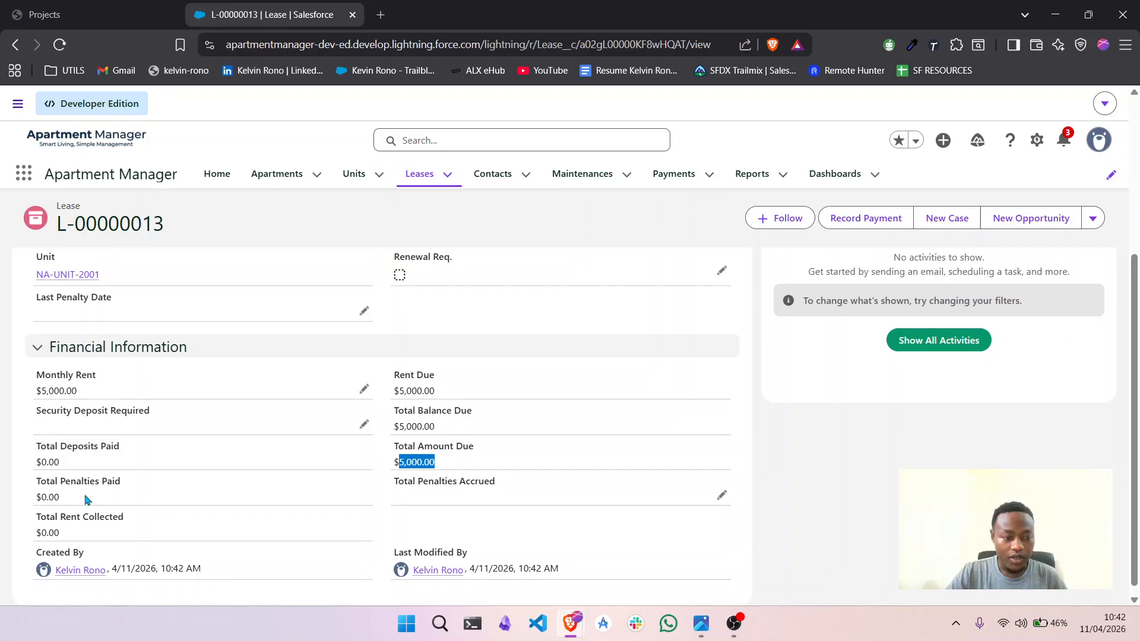
click(38, 530)
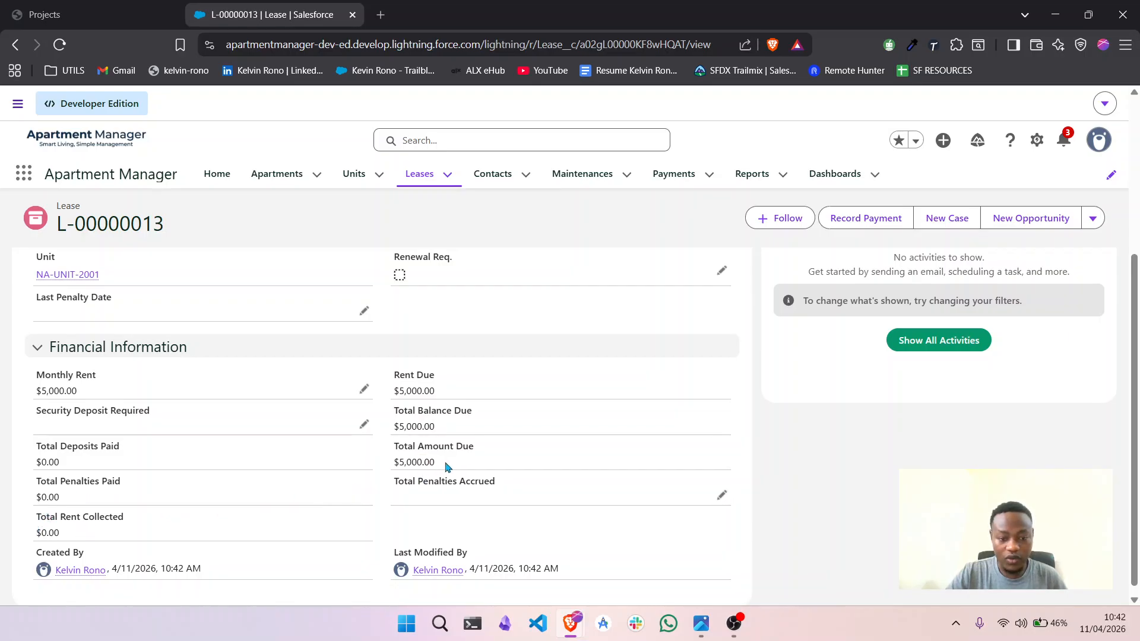
drag(449, 467, 375, 473)
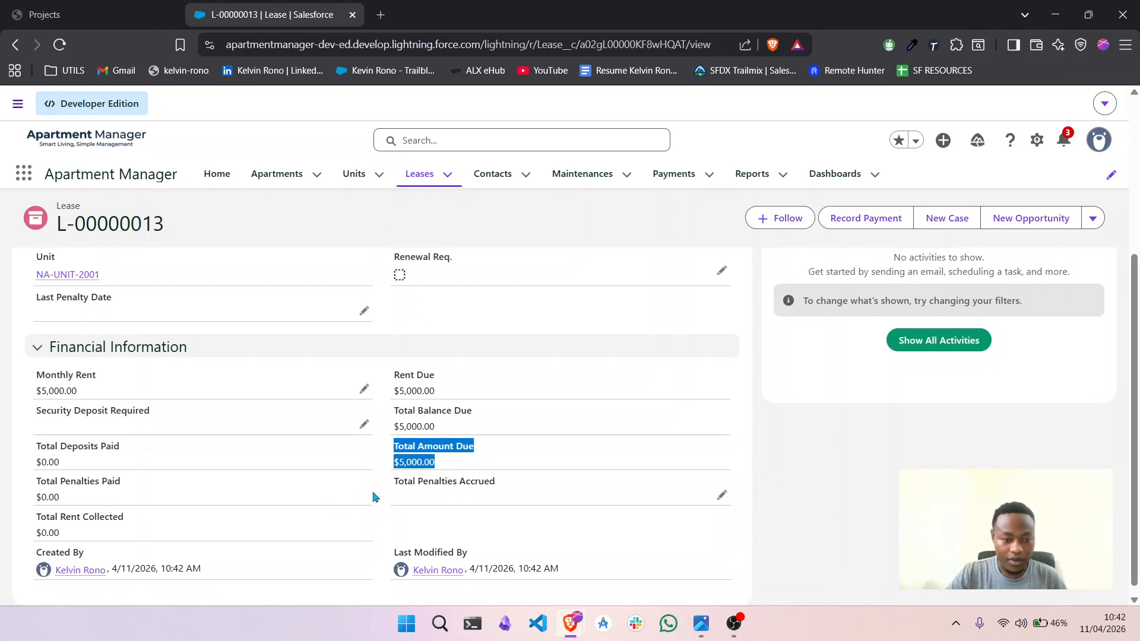
click(377, 509)
Step: Try to change the lease status to Expired and save the record
scroll(563, 394, up, 5)
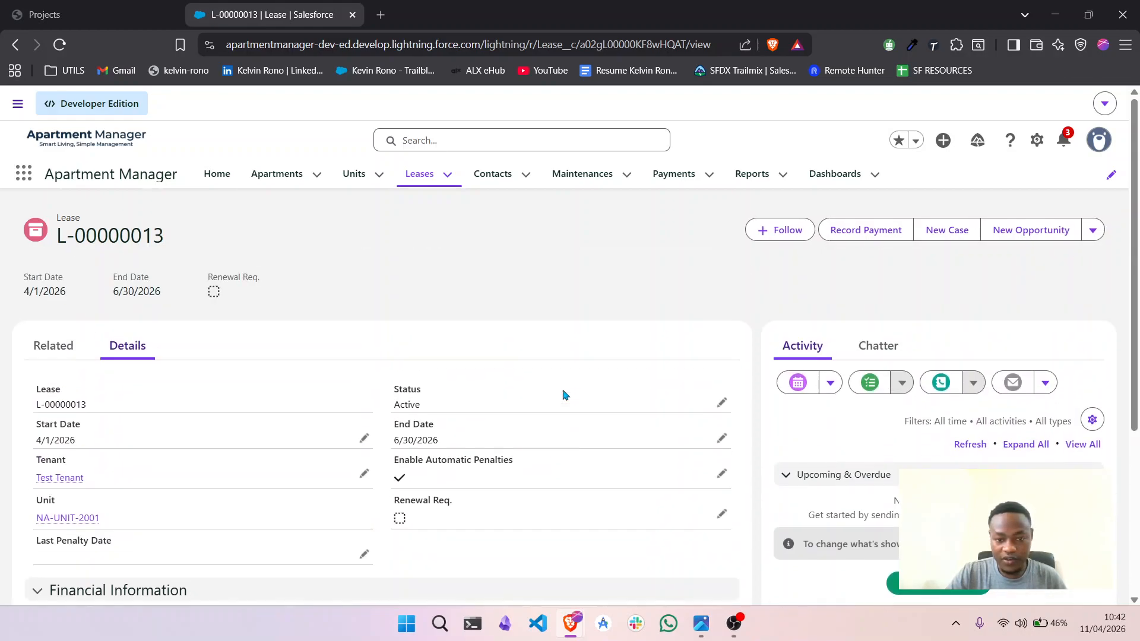
click(715, 405)
click(584, 449)
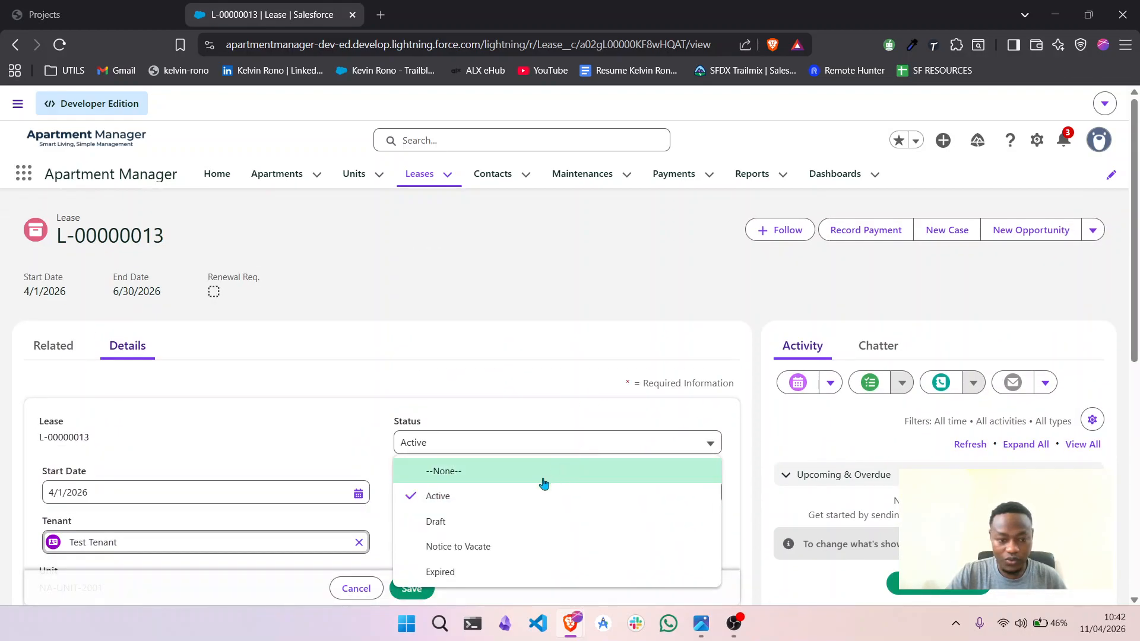
click(466, 567)
scroll(467, 567, down, 1)
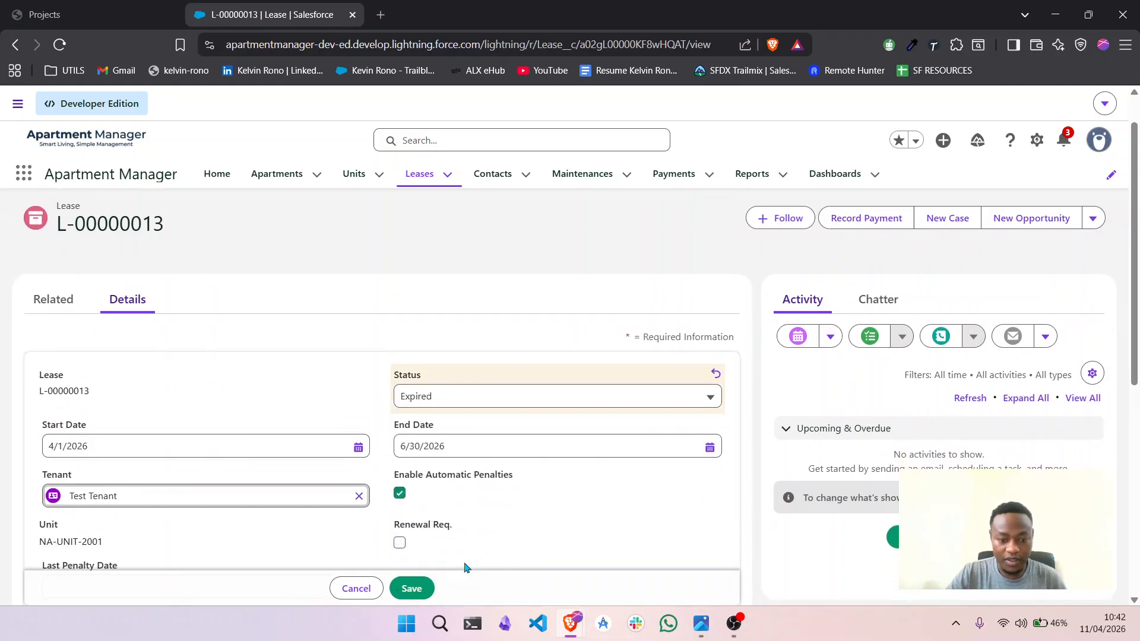
click(415, 591)
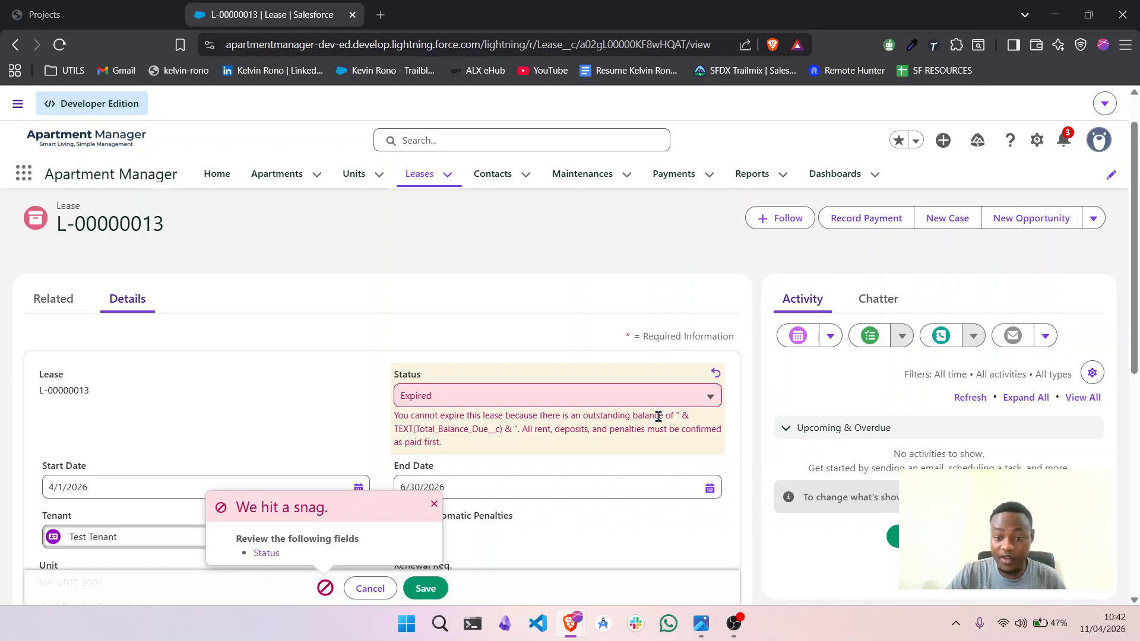
Step: Read and dismiss the status error, and try to start recording a payment while saving the pending lease changes
drag(512, 427, 417, 427)
click(549, 428)
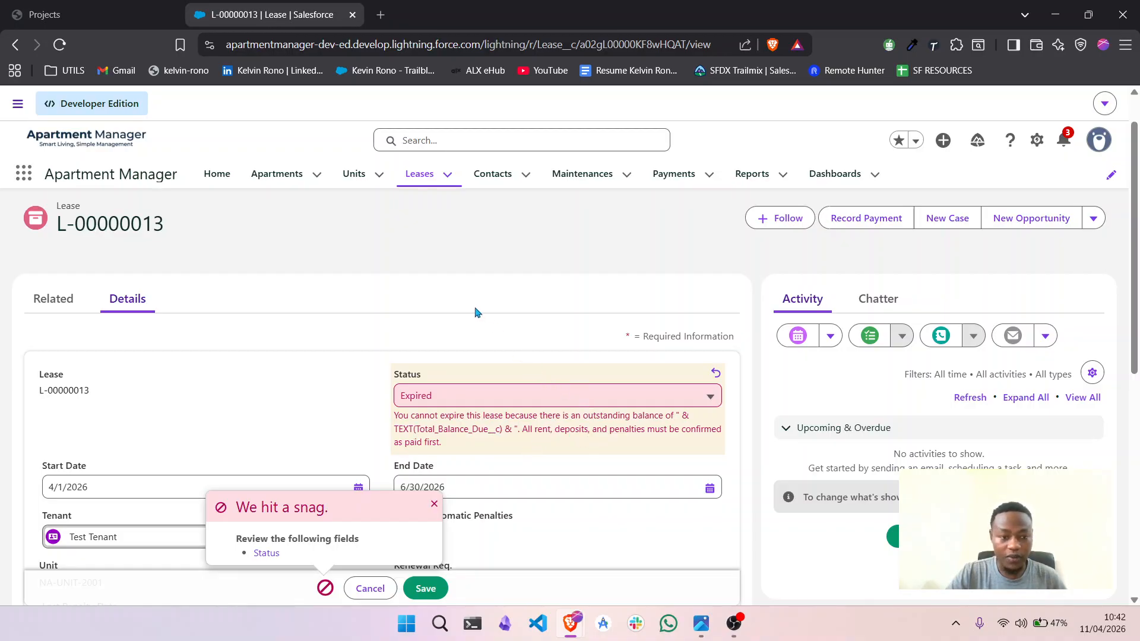
click(434, 504)
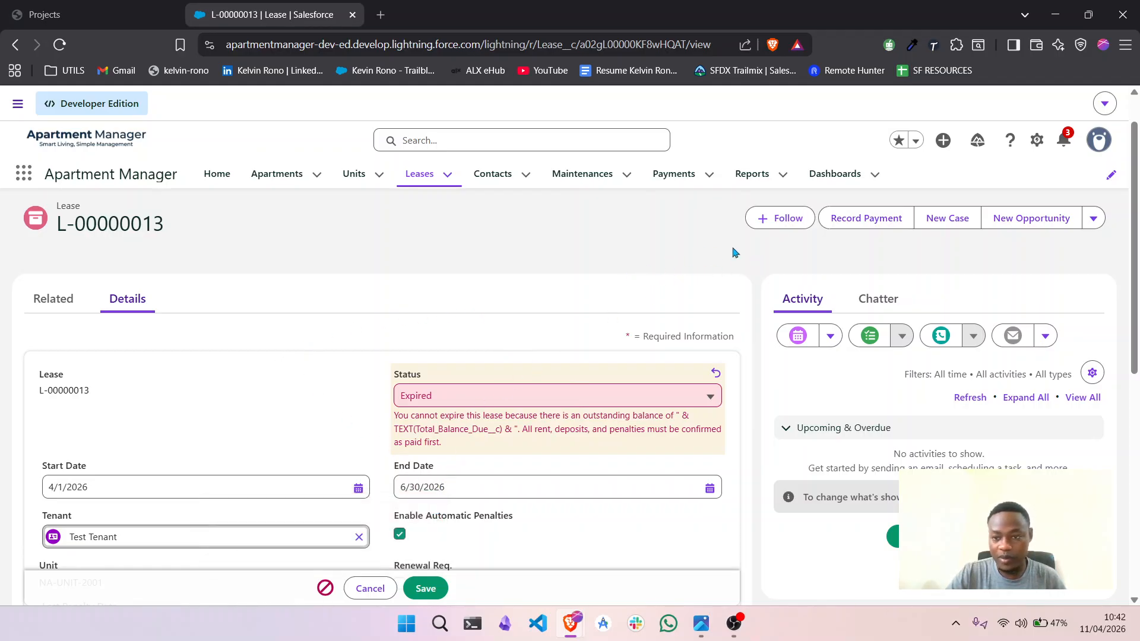
click(857, 220)
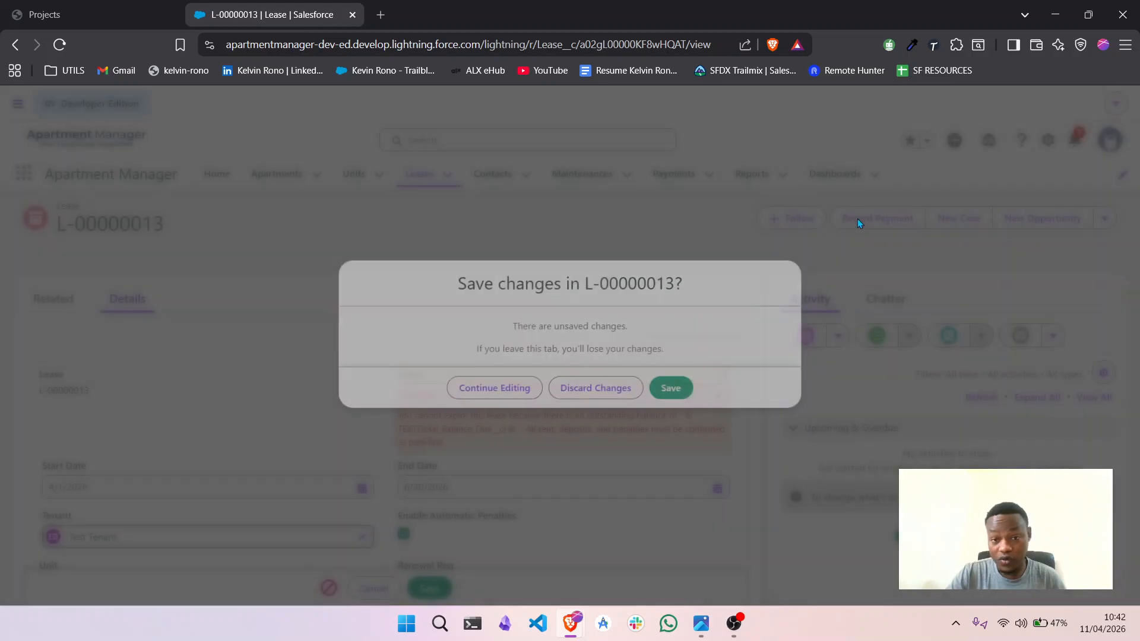
click(671, 390)
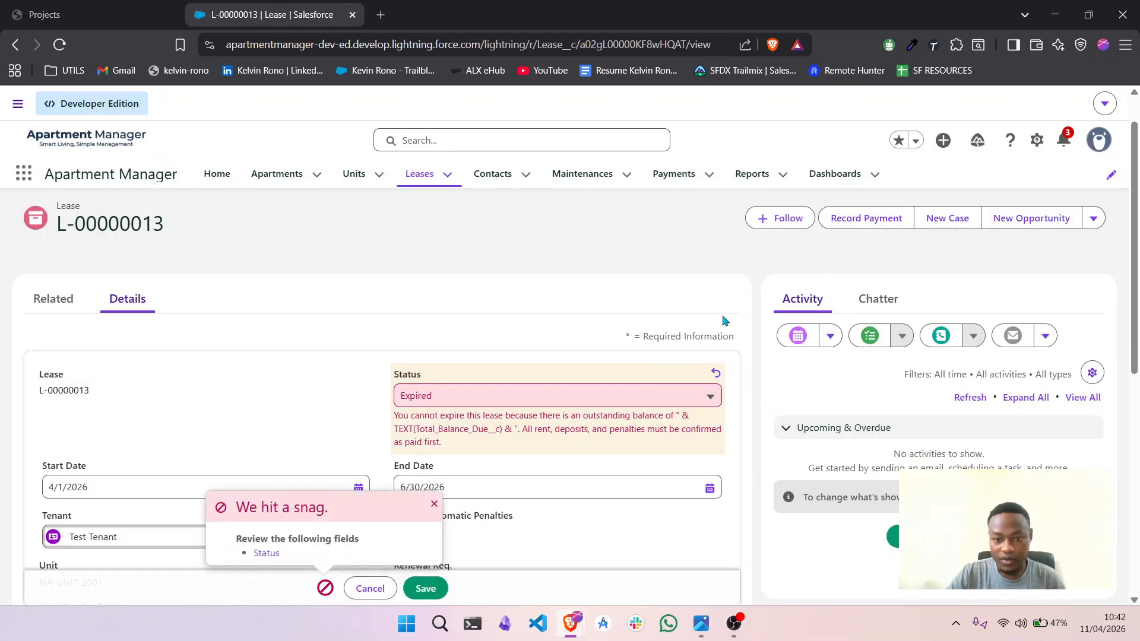
Step: Record a payment on the lease with an amount received of $5,000 and payment type Rent
click(838, 221)
click(610, 389)
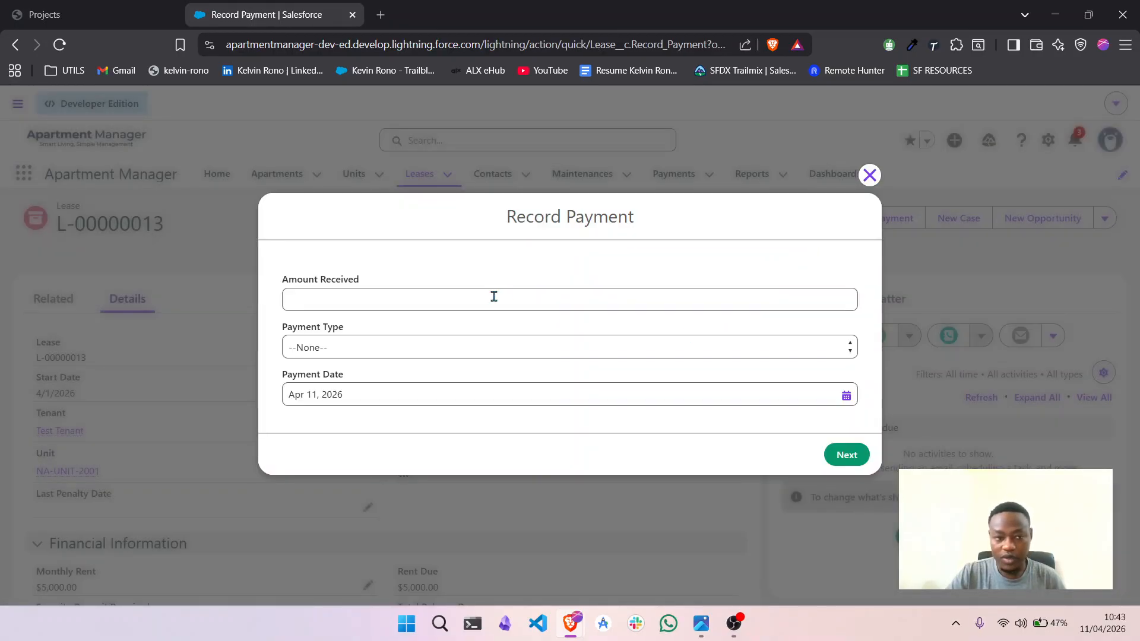
click(480, 297)
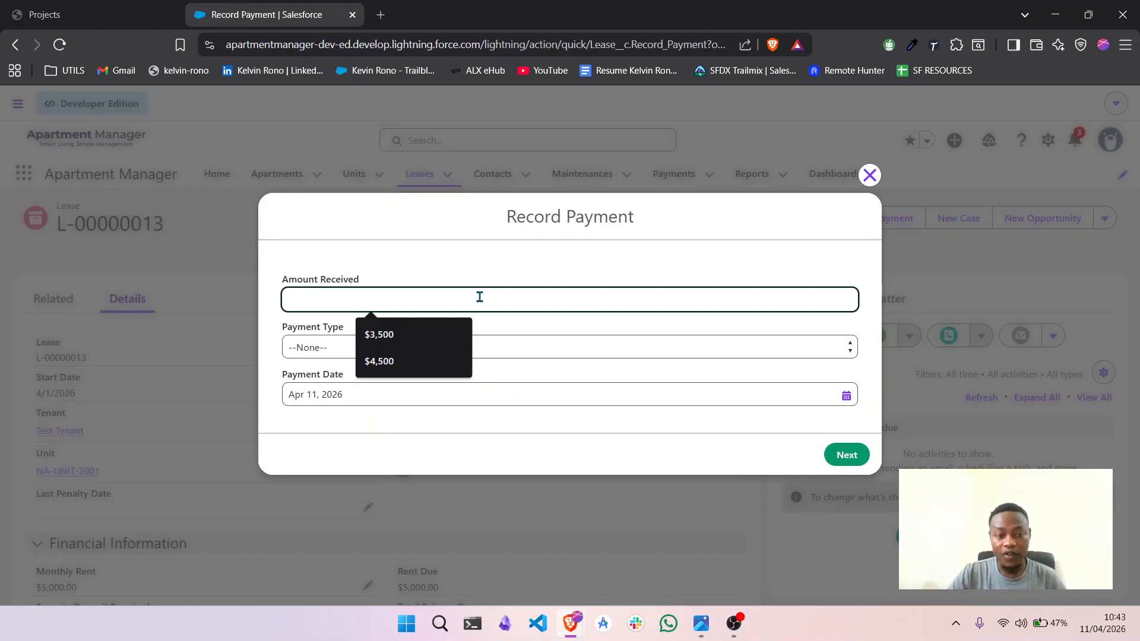
text(5000)
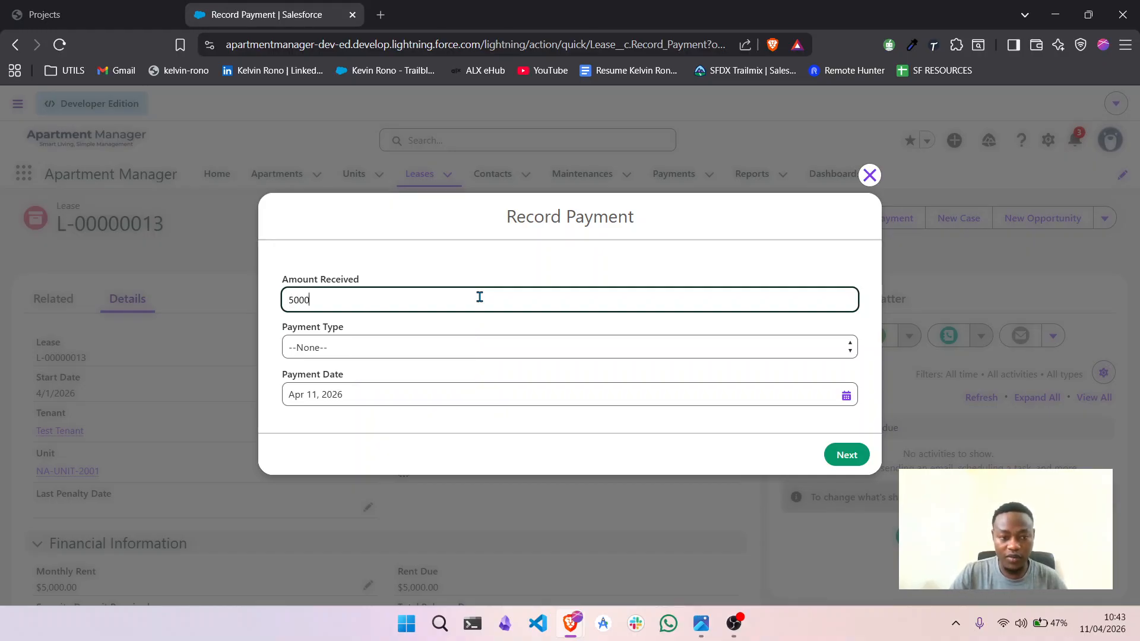
click(416, 349)
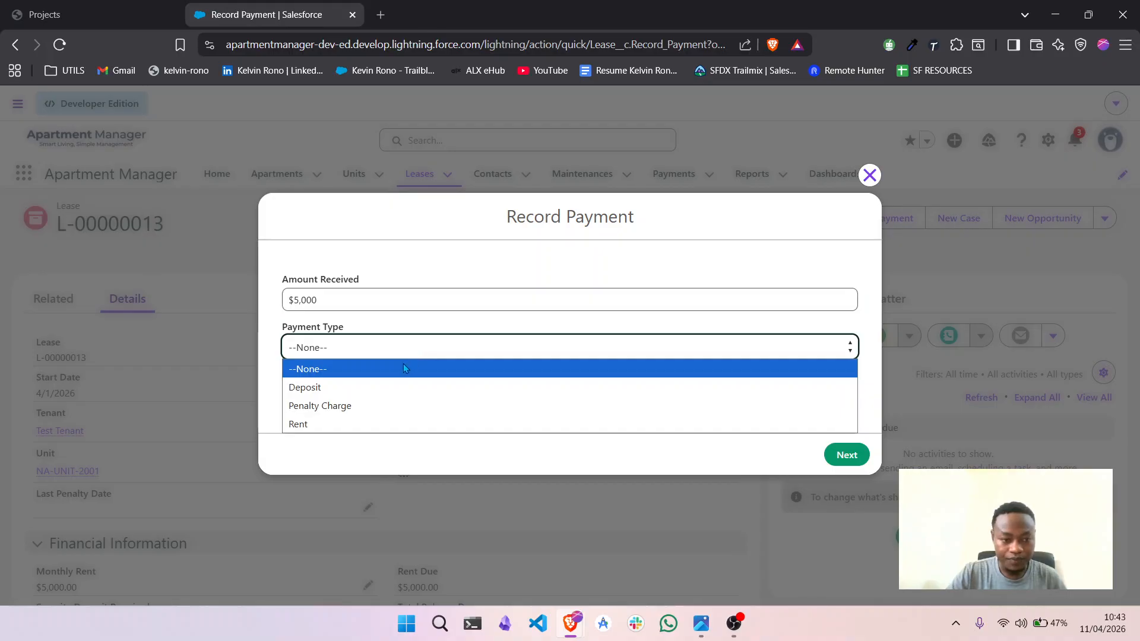
click(348, 423)
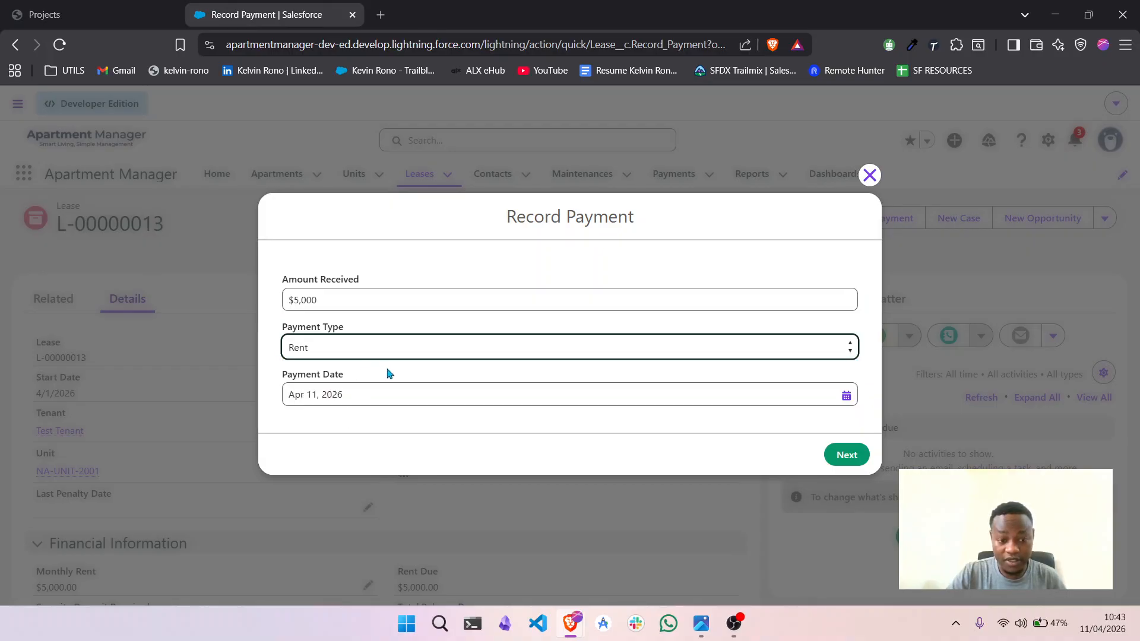
click(842, 455)
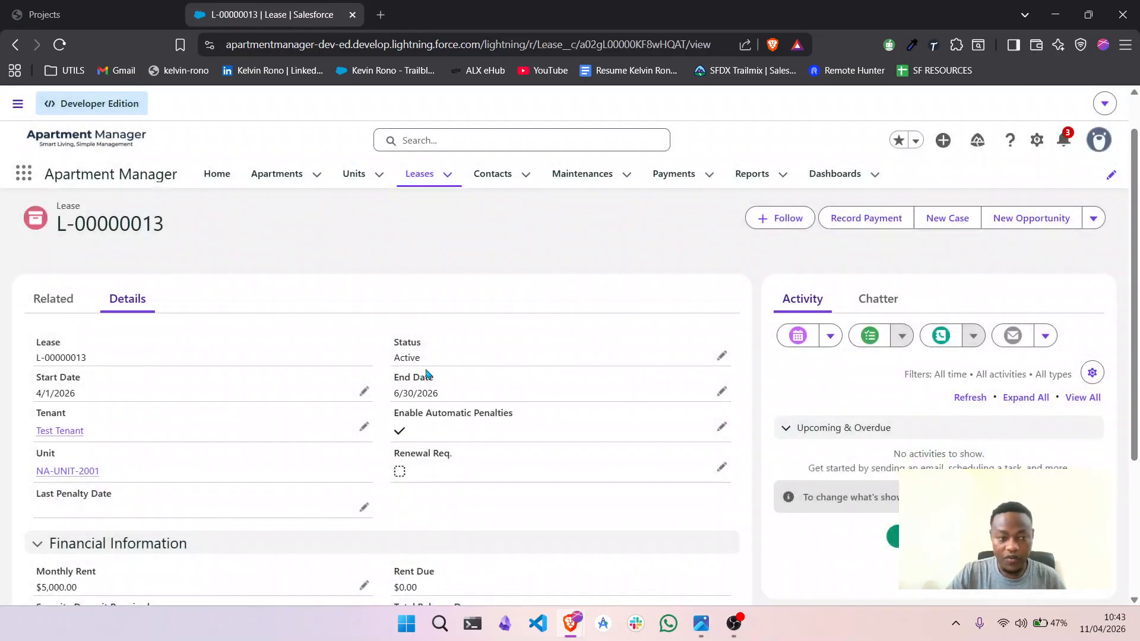
Step: Review the rent collected and amounts due under Financial Information, and save the lease with its status set to Expired
scroll(427, 374, down, 2)
scroll(428, 374, down, 2)
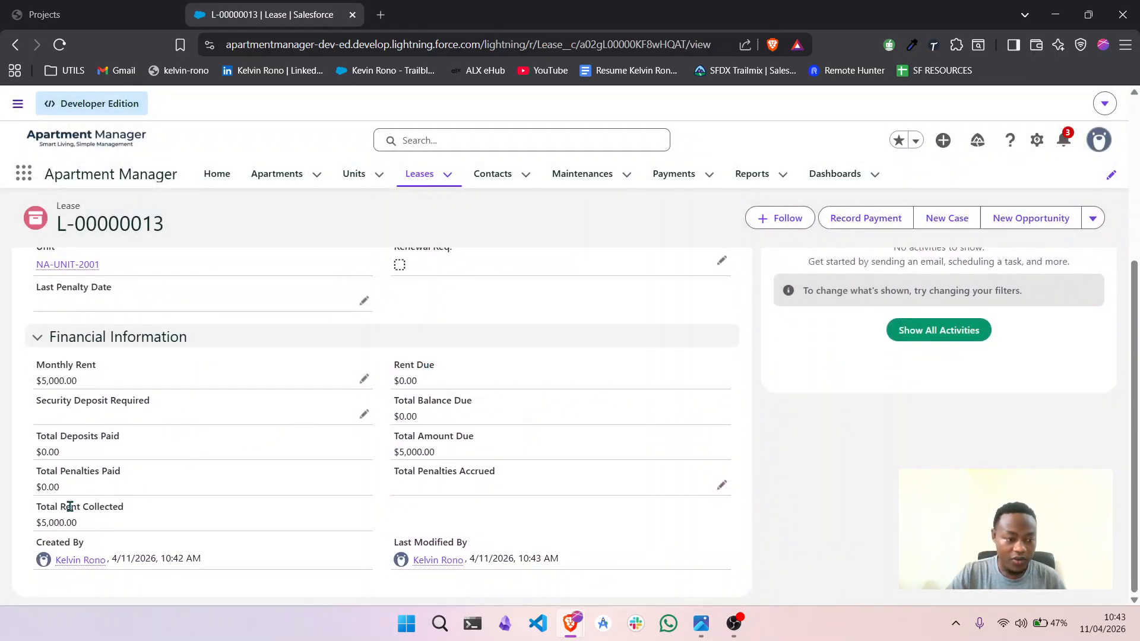
drag(37, 509, 131, 510)
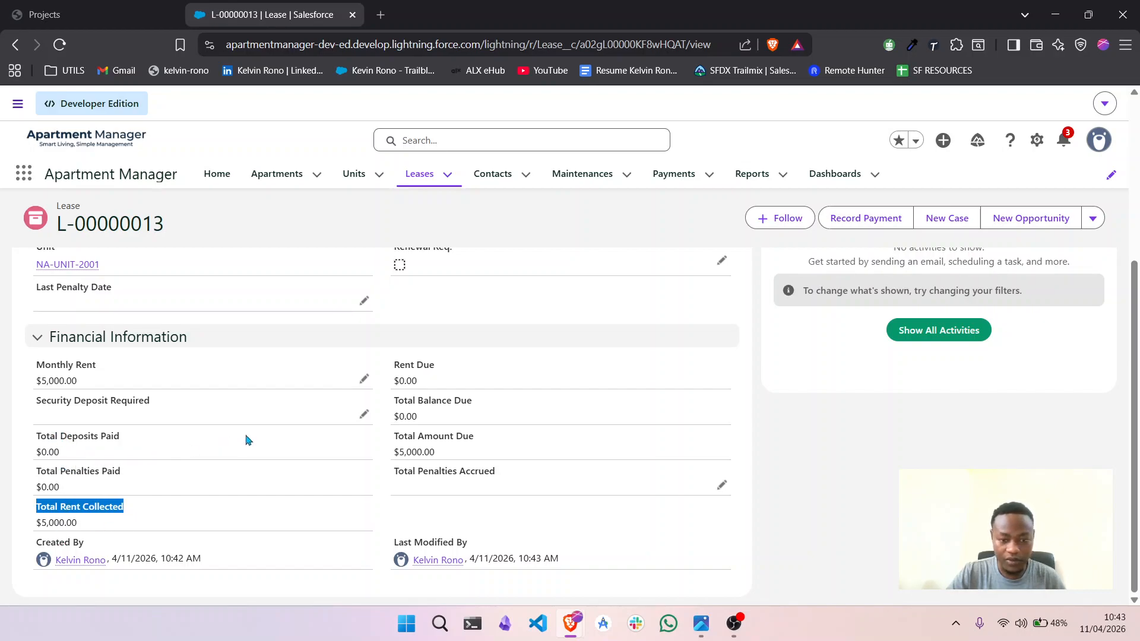
scroll(400, 463, up, 1)
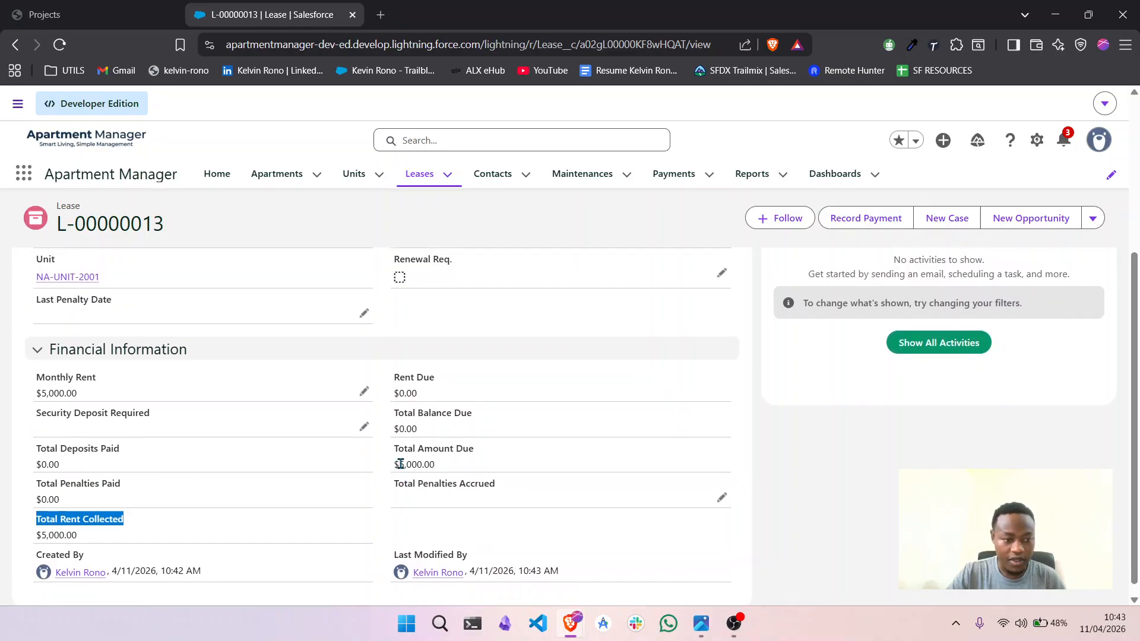
scroll(400, 463, up, 3)
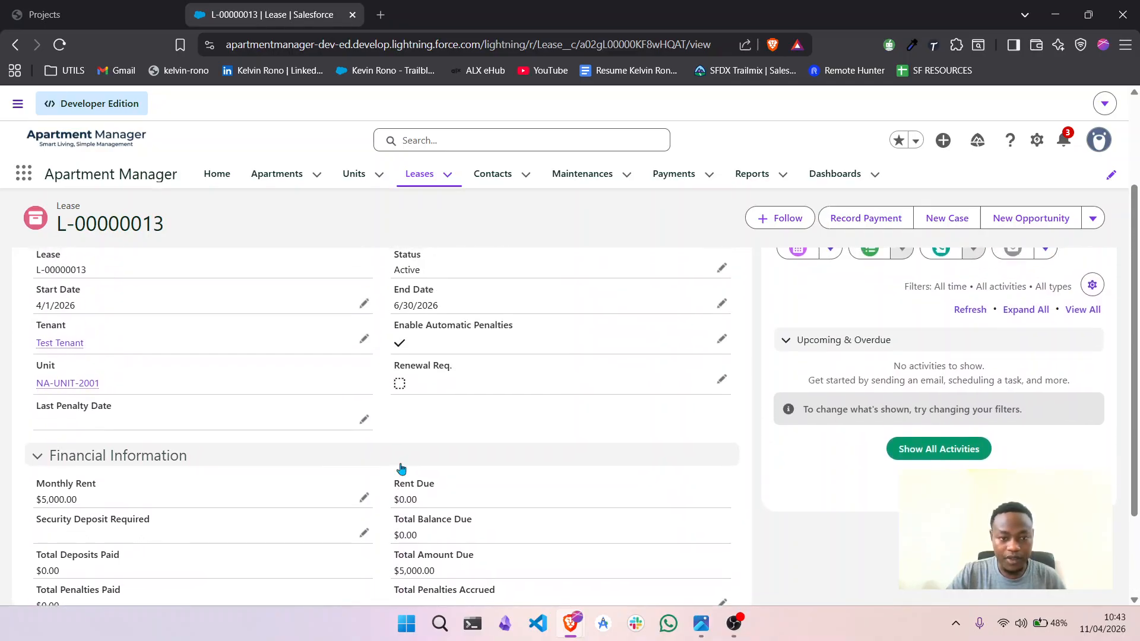
click(722, 321)
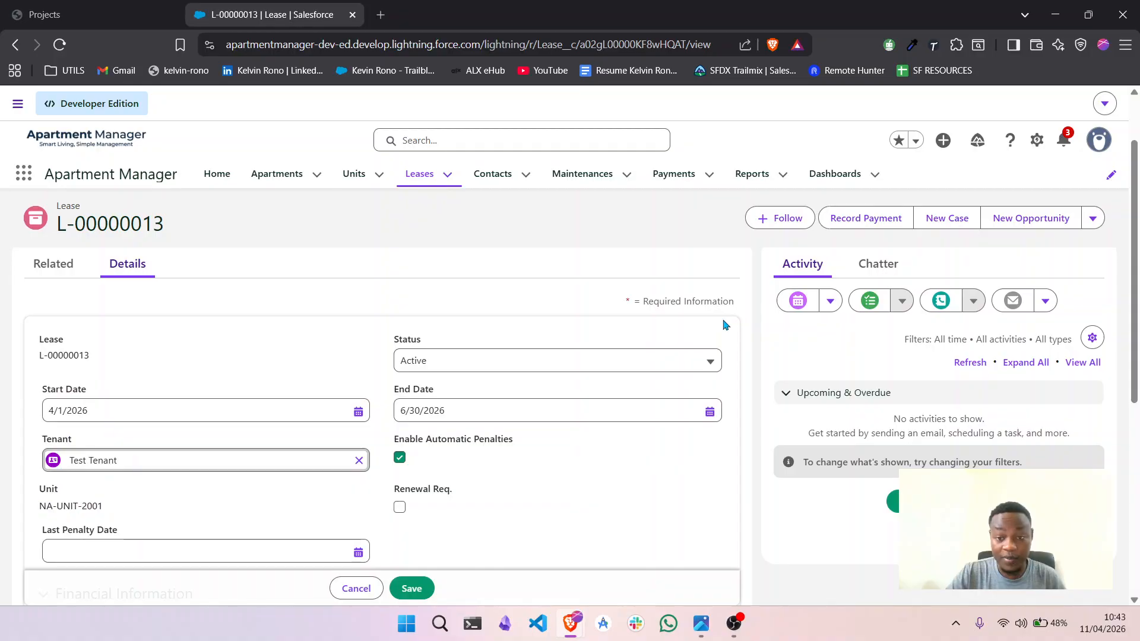
click(639, 364)
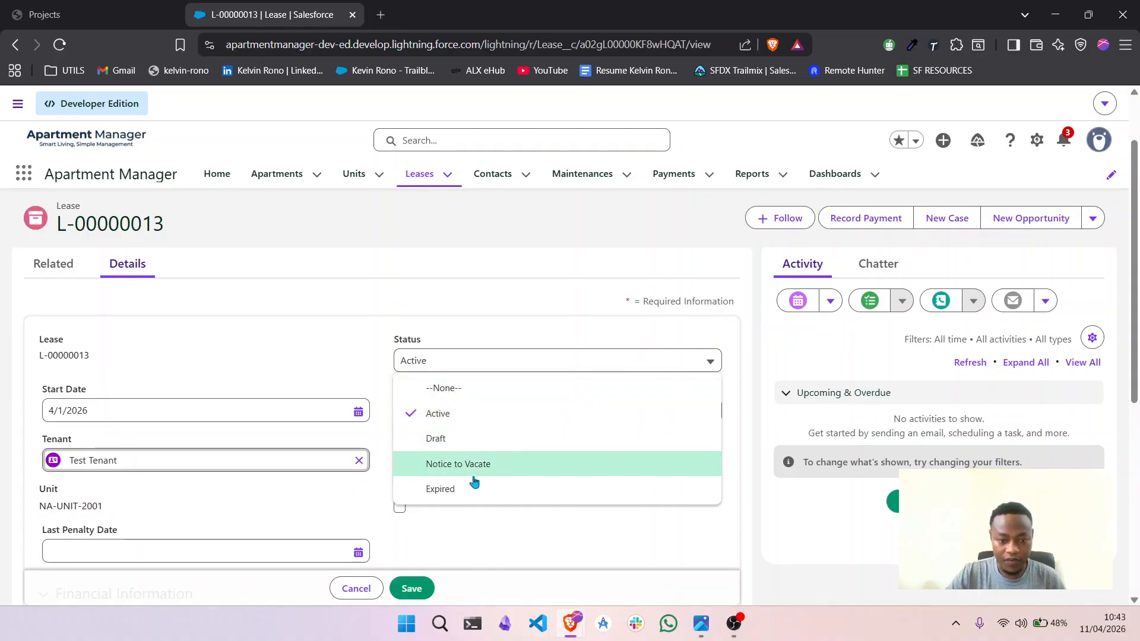
click(472, 488)
click(416, 589)
scroll(377, 478, down, 1)
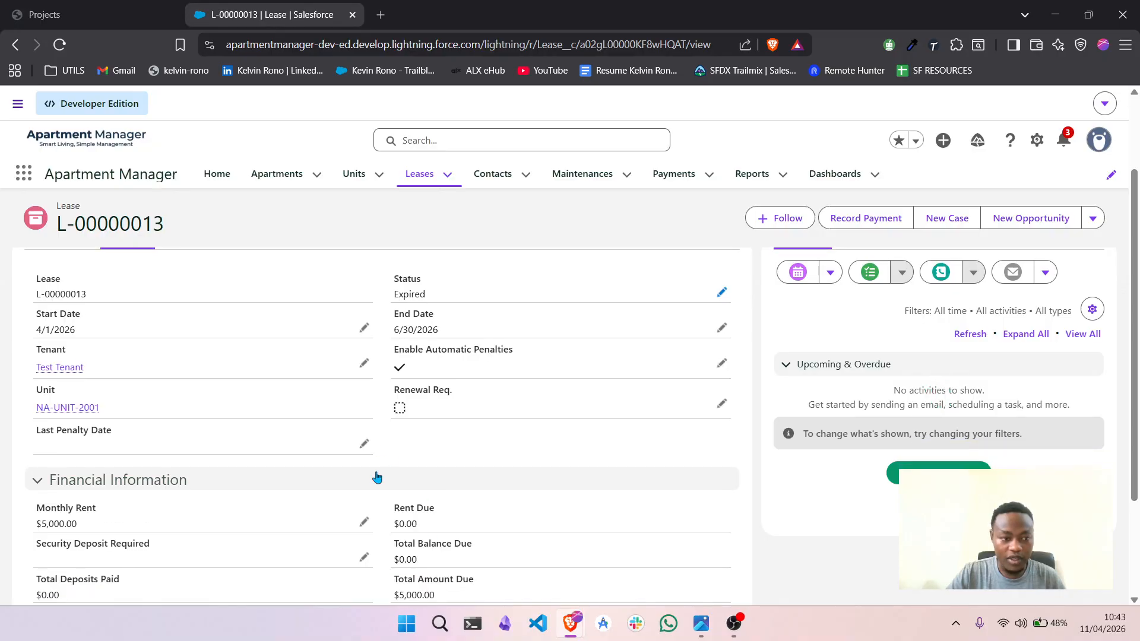
Step: Open the linked unit NA-UNIT-2001 to check its status, and return to the lease through the unit's related leases
click(91, 408)
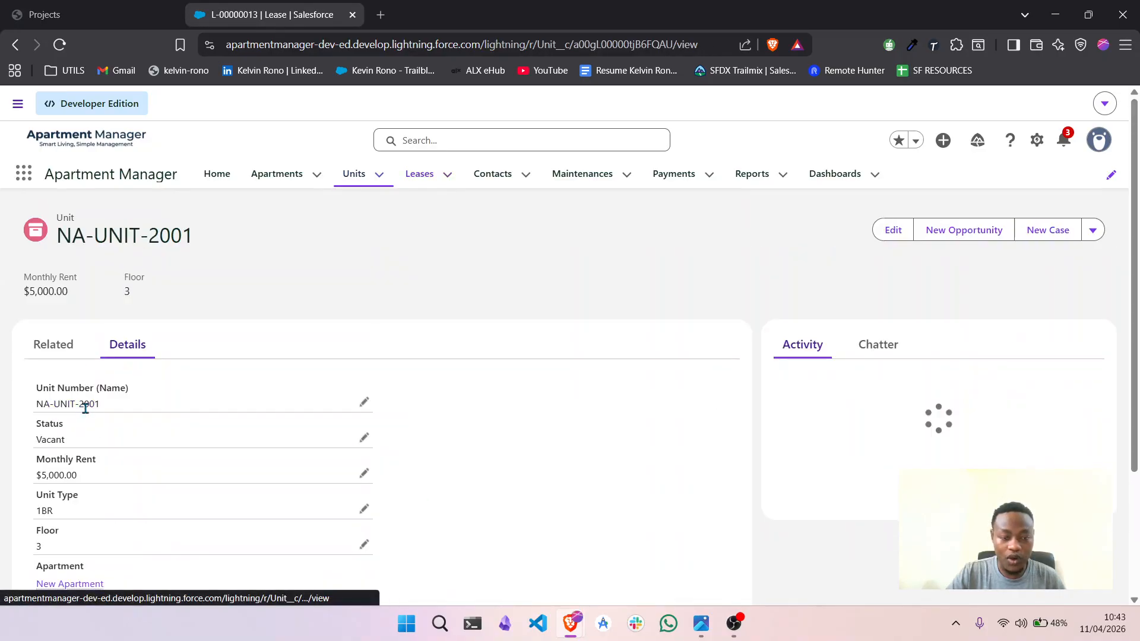
scroll(254, 476, down, 2)
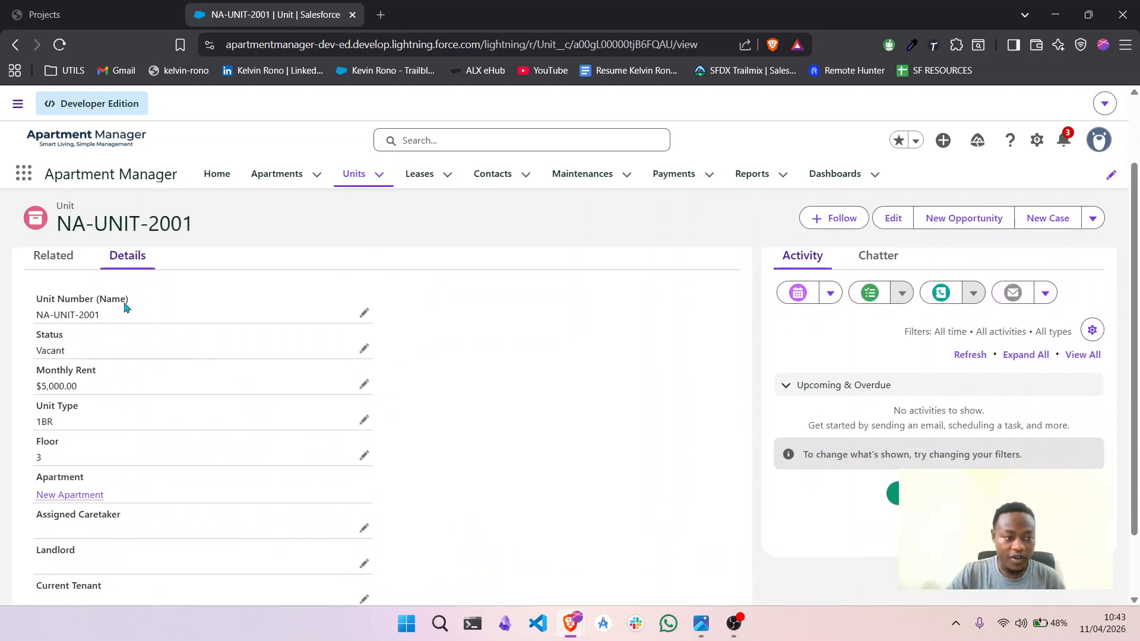
click(60, 256)
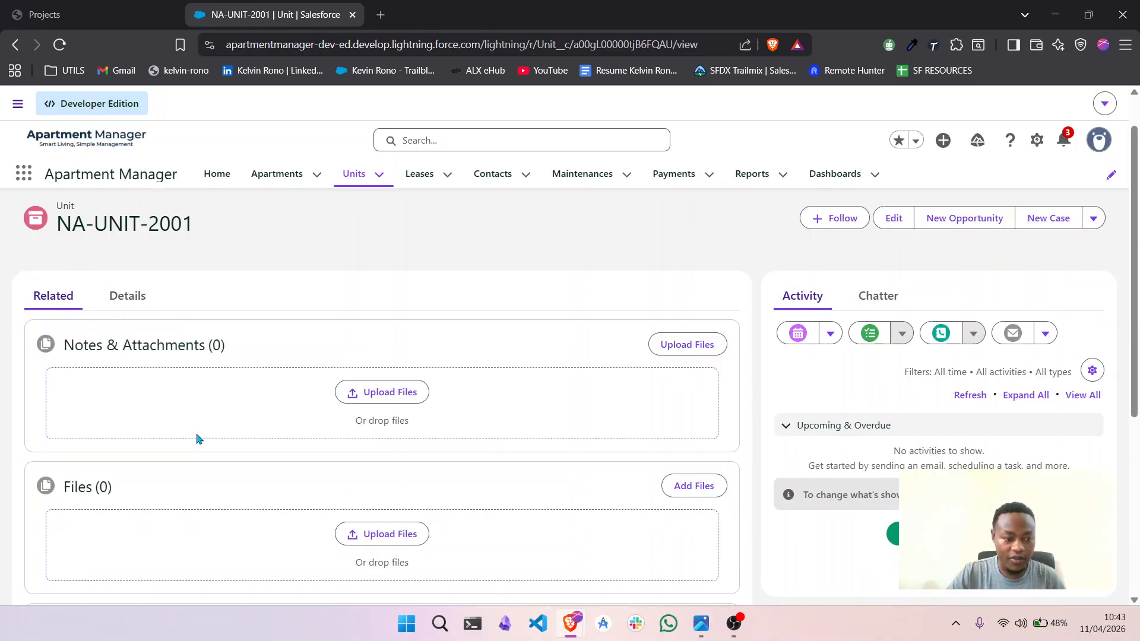
scroll(198, 438, down, 3)
click(57, 486)
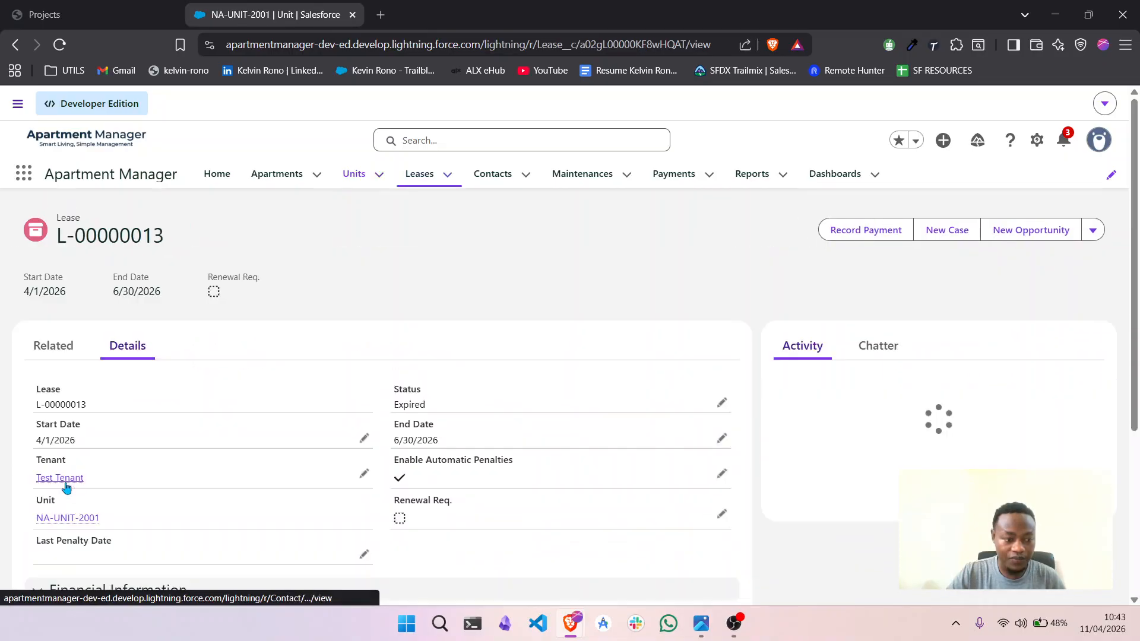
Step: Set the lease status back to Active and save the record
click(723, 404)
click(613, 443)
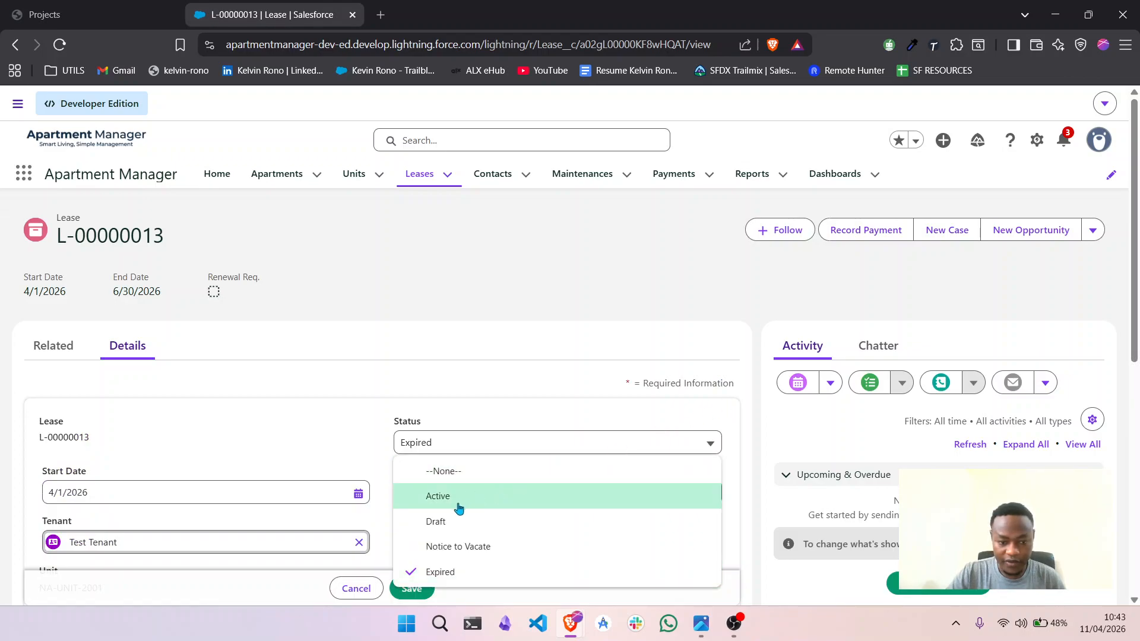
click(458, 507)
scroll(457, 497, down, 1)
click(411, 588)
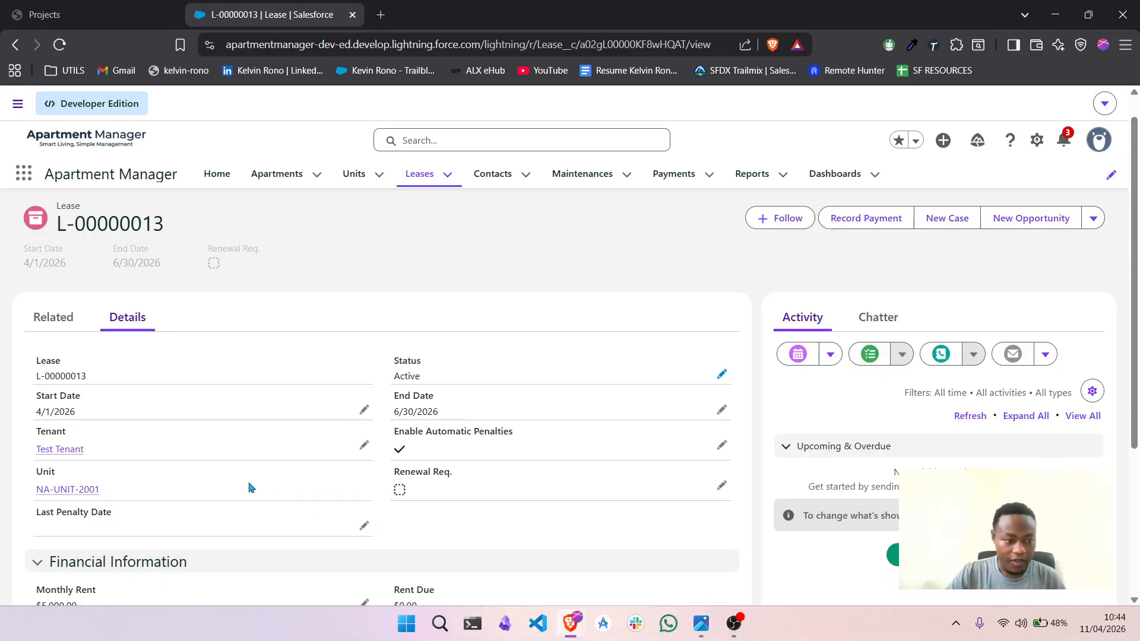
Step: Open the linked unit NA-UNIT-2001, set its status to Maintenance and save the record
click(76, 517)
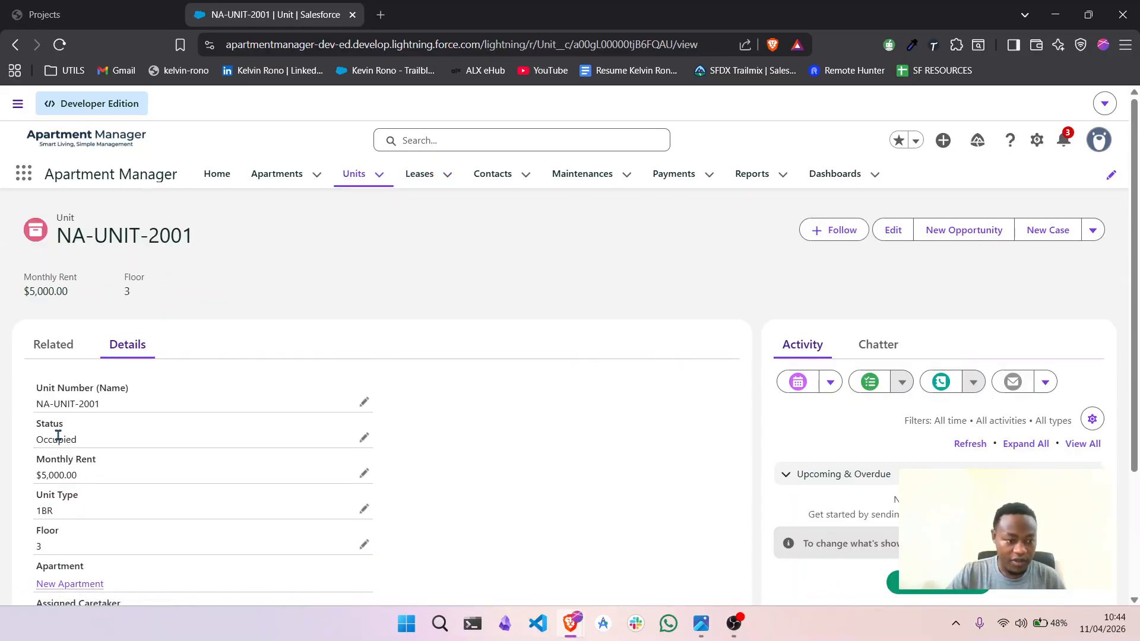
click(65, 356)
click(117, 348)
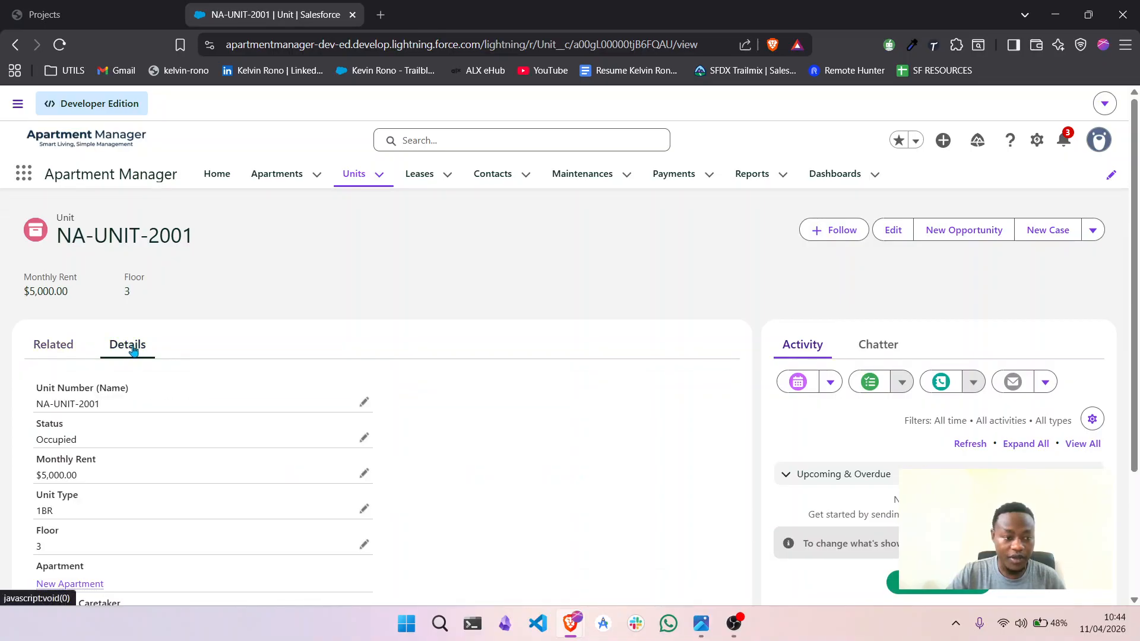
click(364, 439)
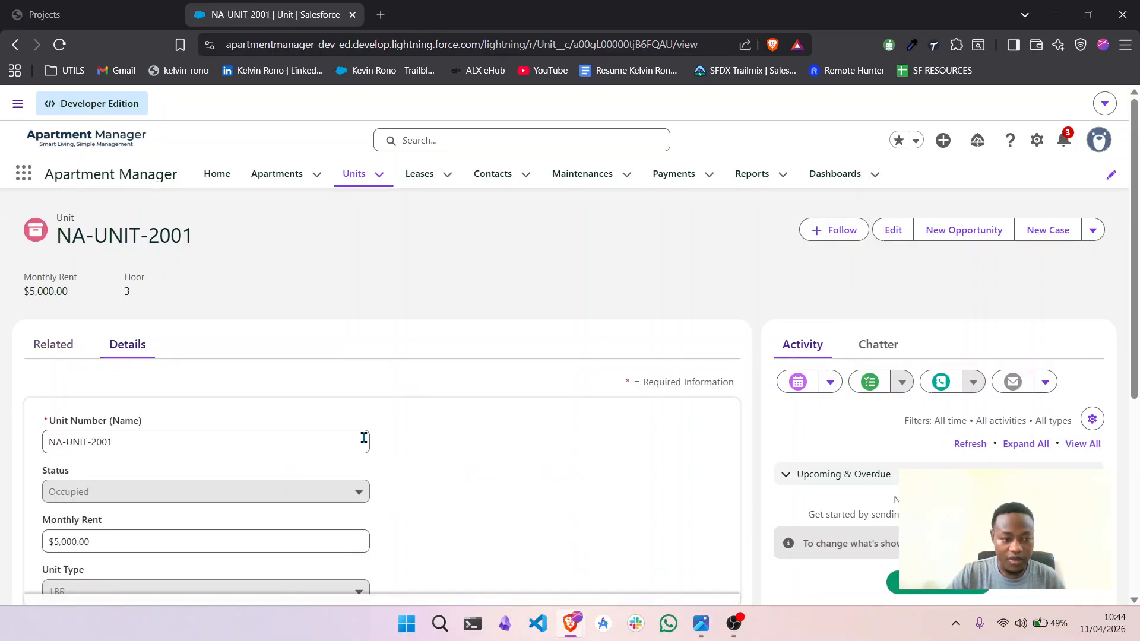
click(292, 480)
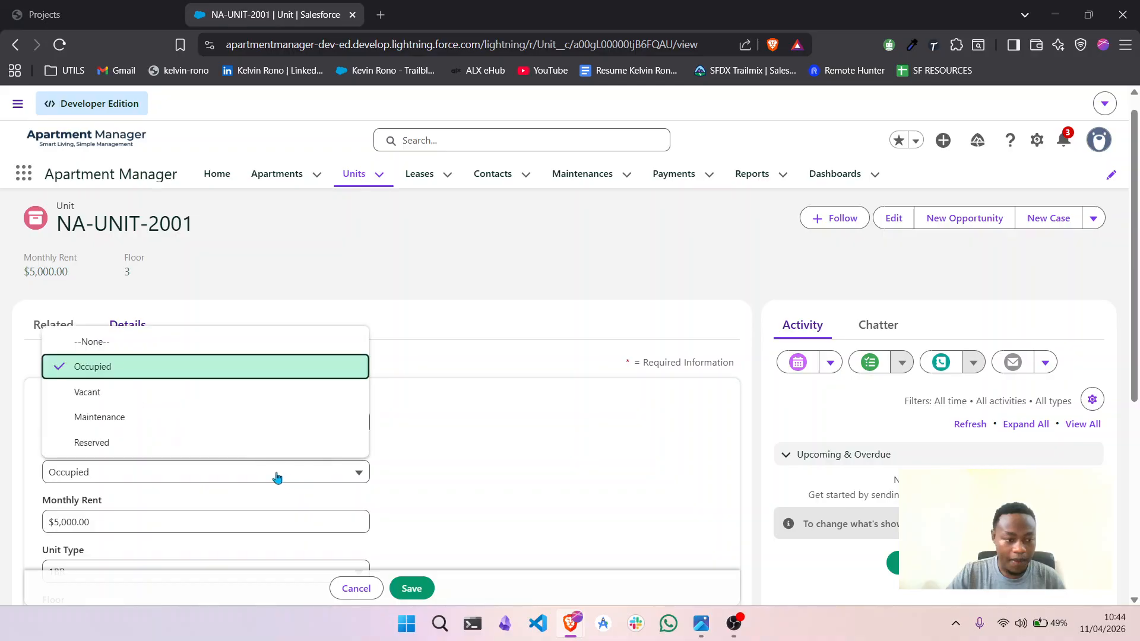
click(199, 420)
click(411, 585)
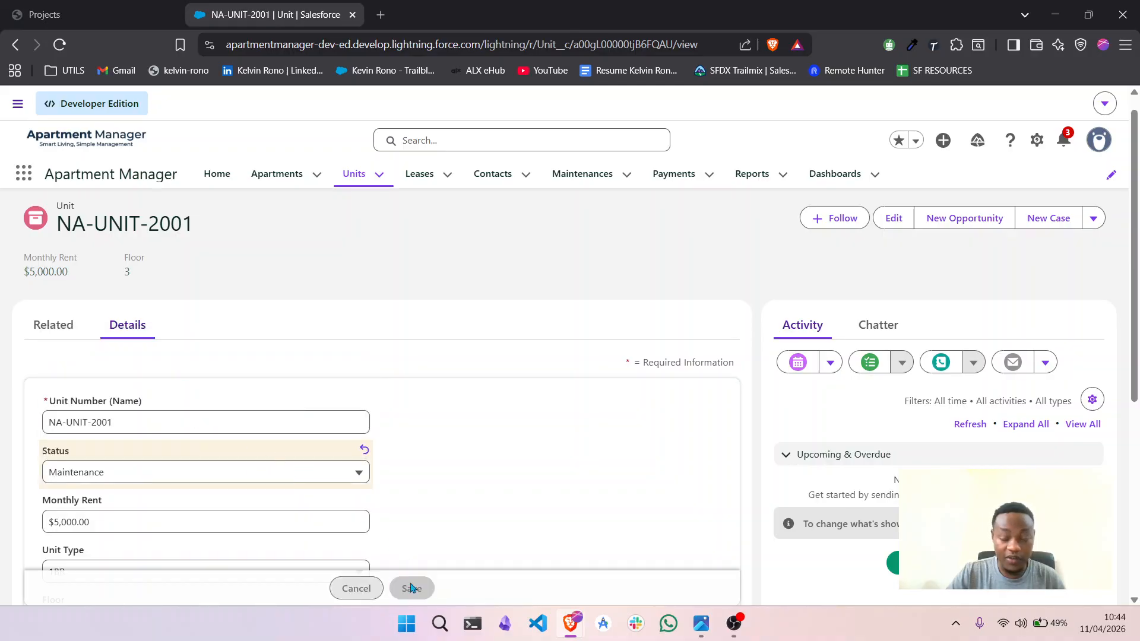
Step: From the unit's related leases, open the lease, save its status as Expired, and reopen the unit to check its status
click(51, 326)
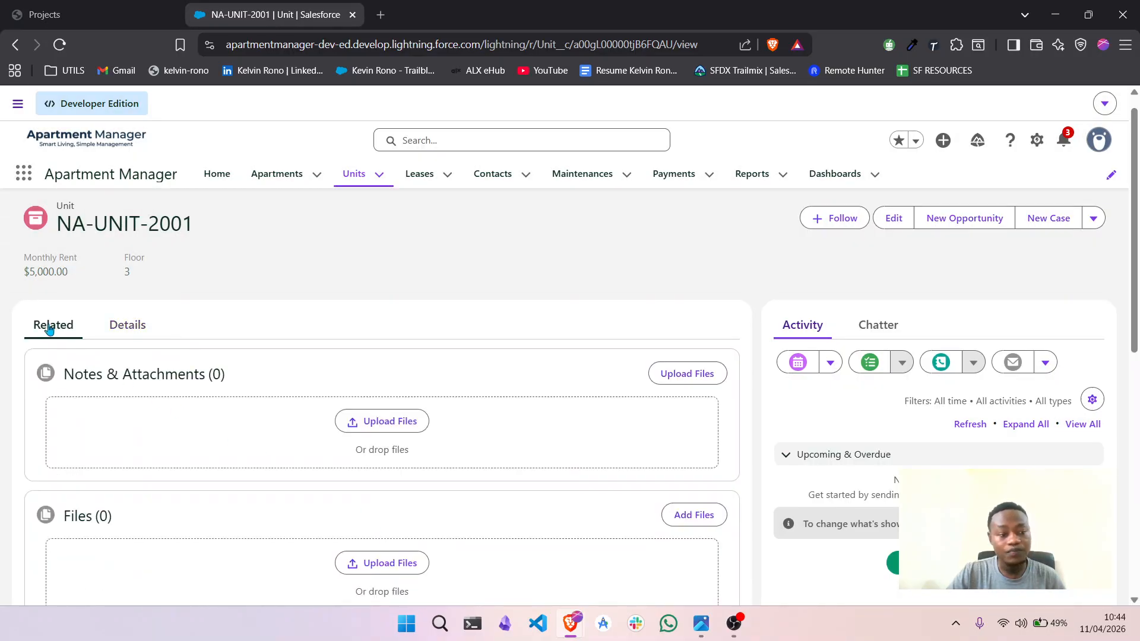
scroll(267, 439, down, 2)
scroll(266, 439, down, 1)
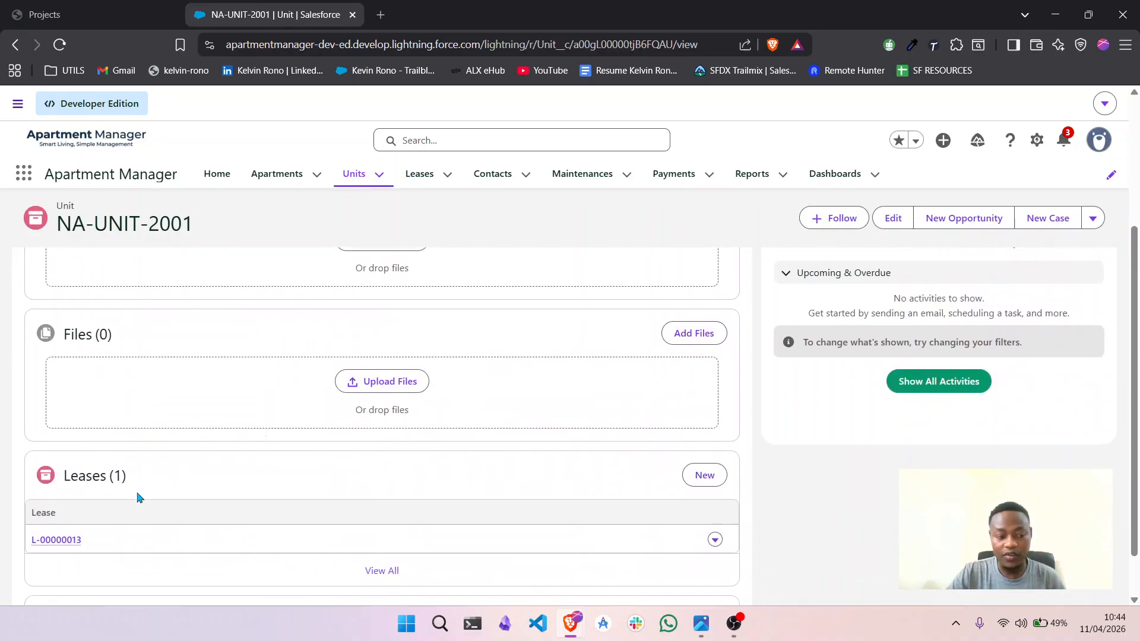
click(69, 549)
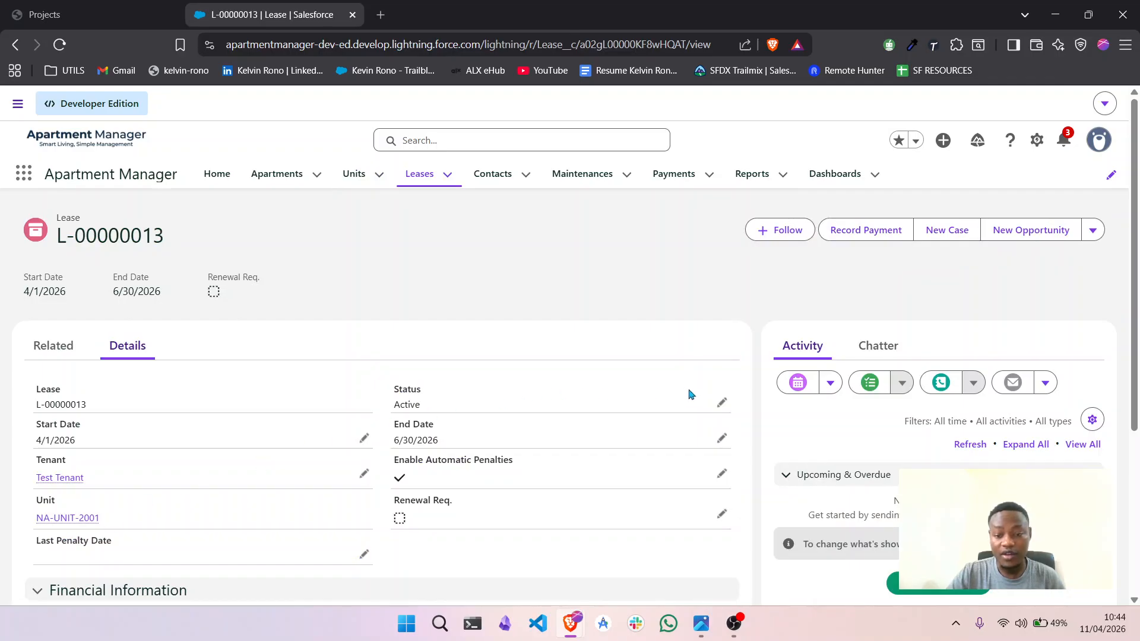
click(719, 404)
click(624, 443)
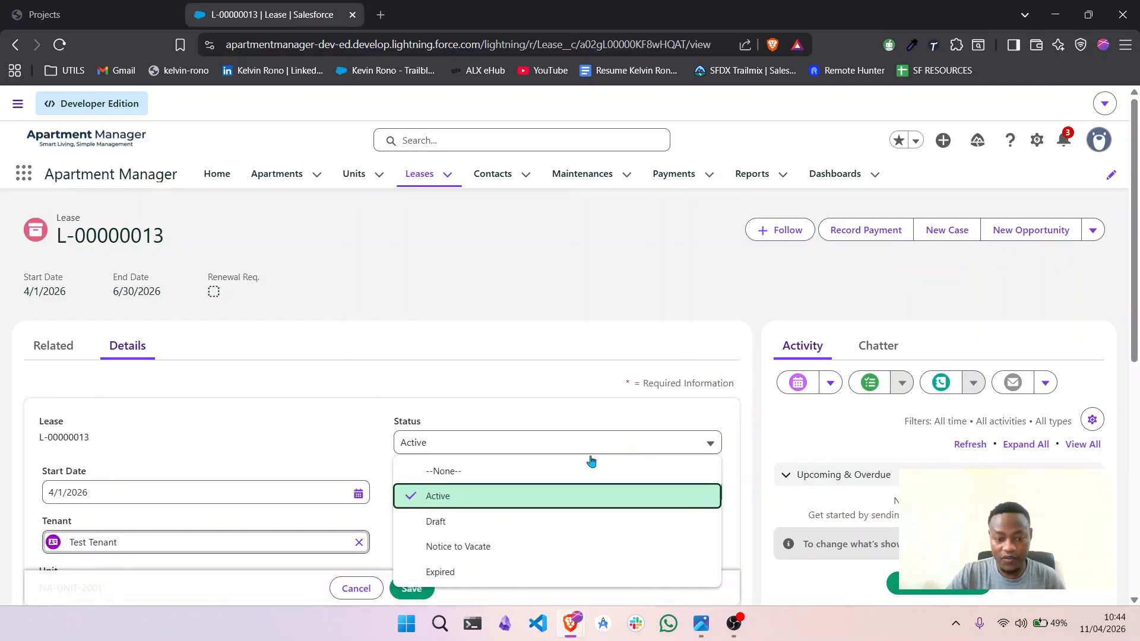
click(472, 571)
click(414, 589)
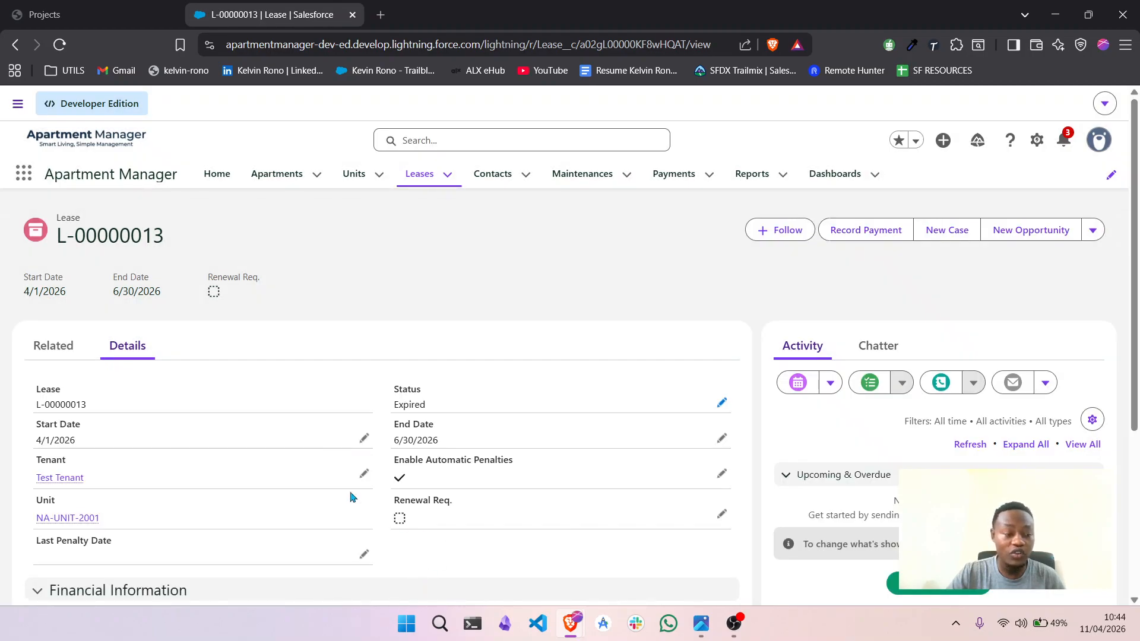
click(86, 518)
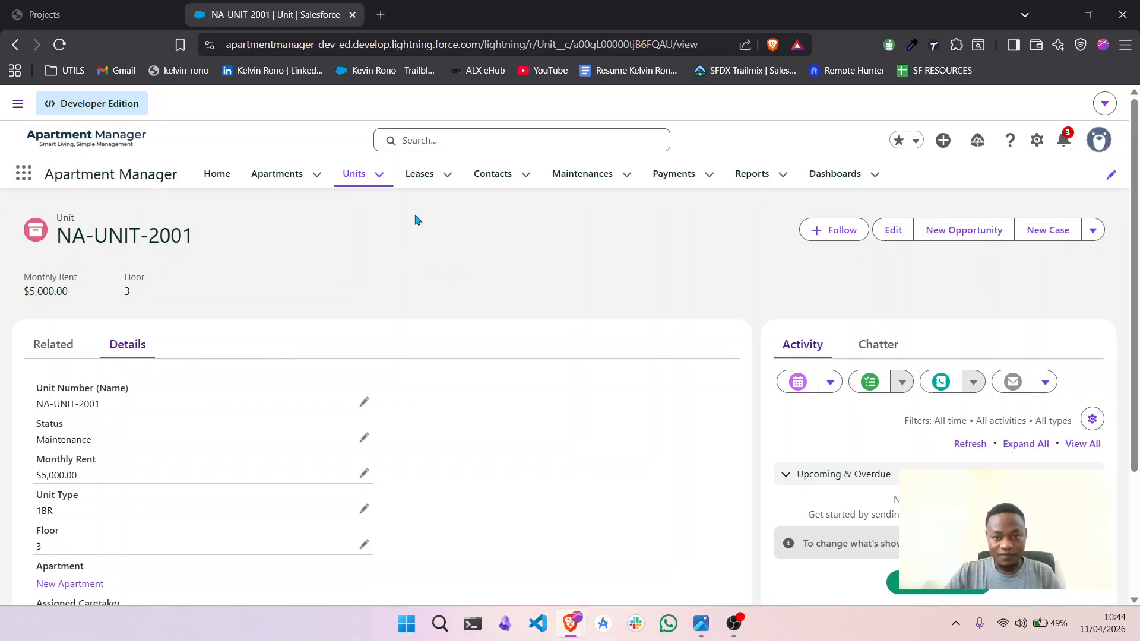
click(733, 624)
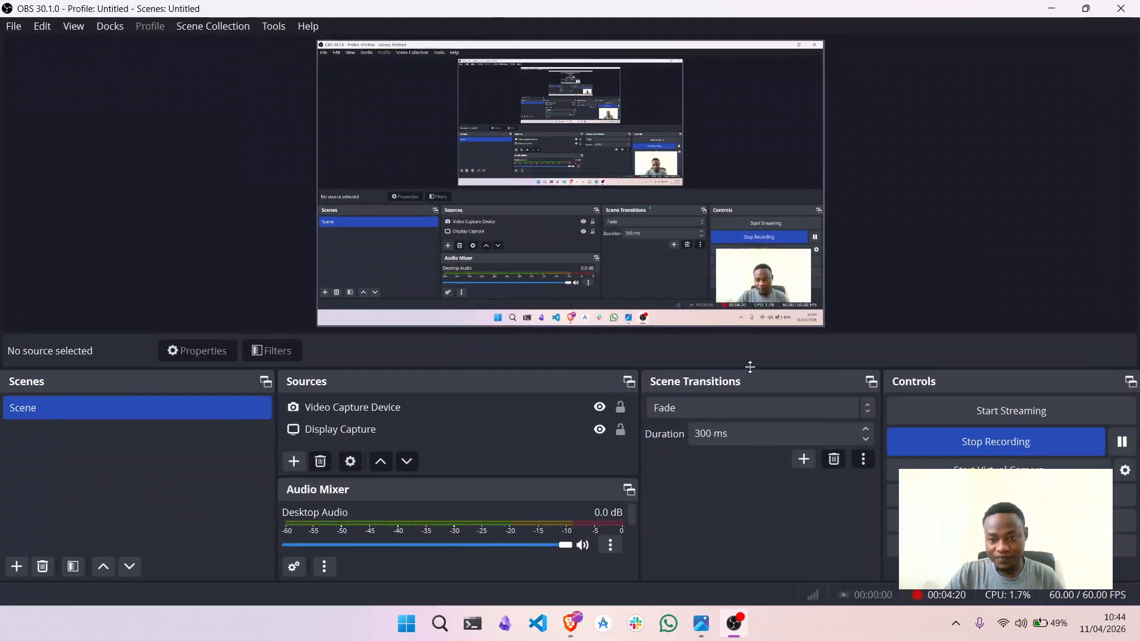